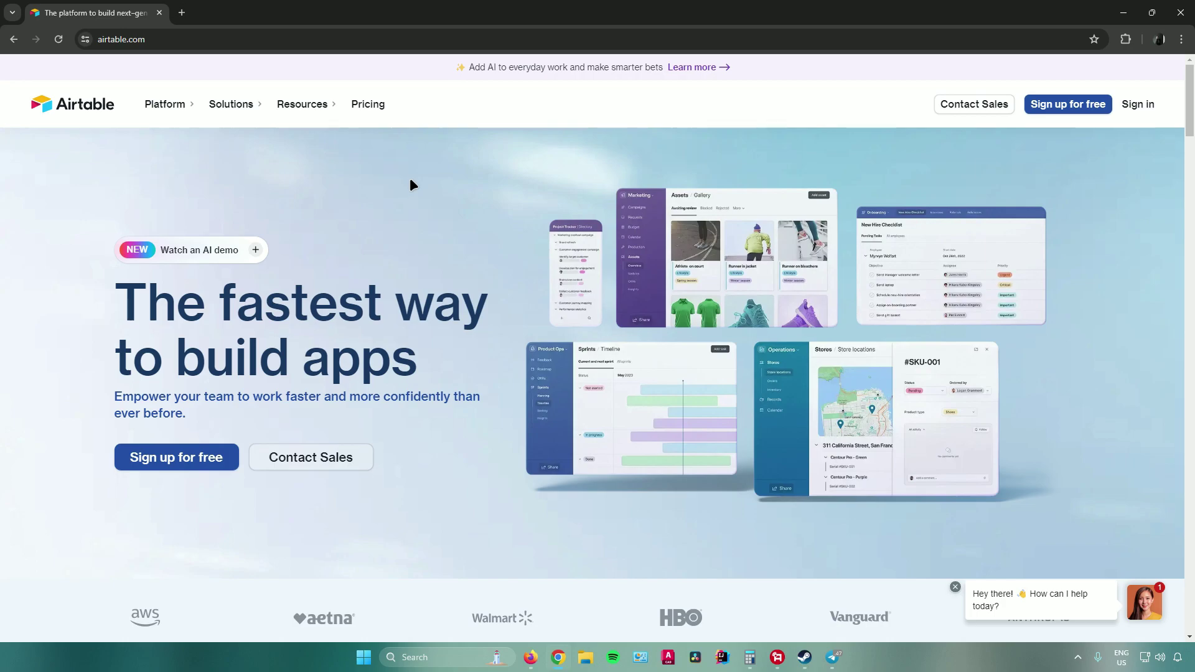
Step: Review Airtable's pricing plans, close the plan comparison image and open the free sign-up
left_click(364, 106)
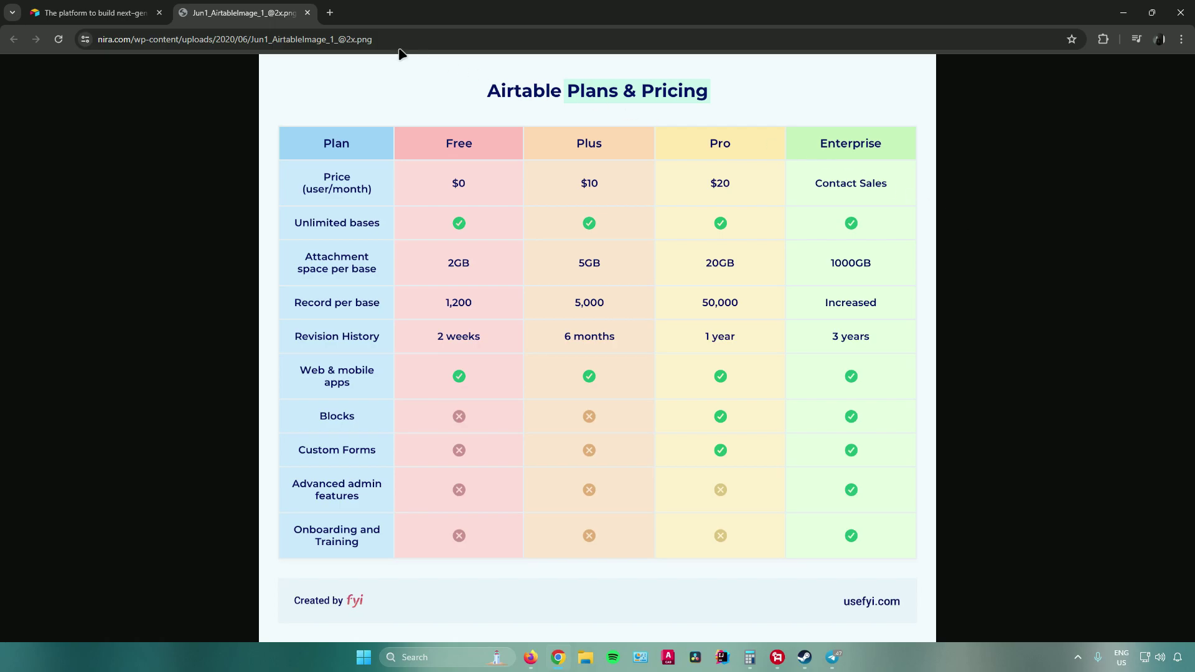
left_click(307, 12)
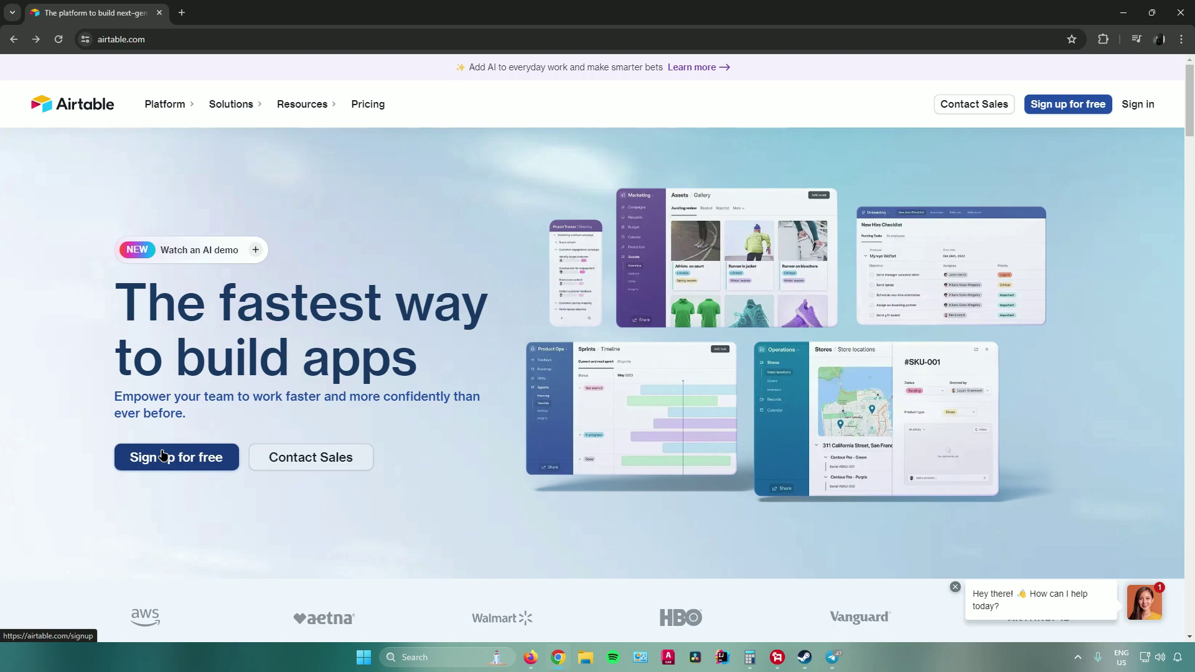
left_click(163, 455)
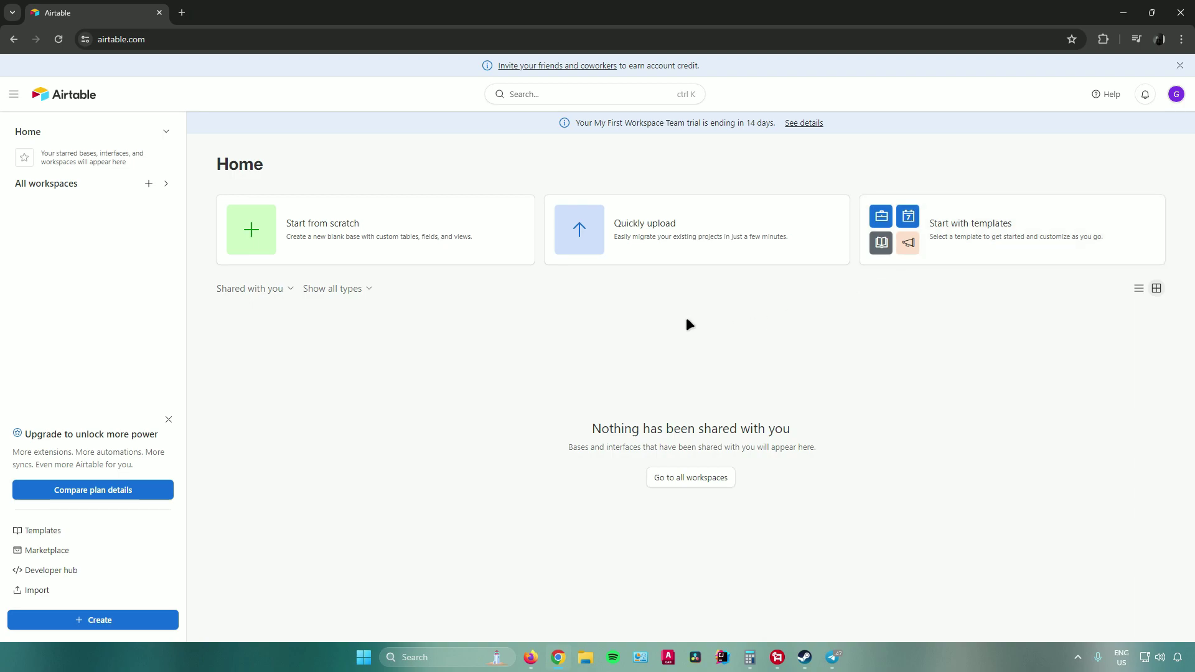
Step: Start a new base from scratch with the guided setup, naming it Sample Project with the dark orange theme color
left_click(356, 236)
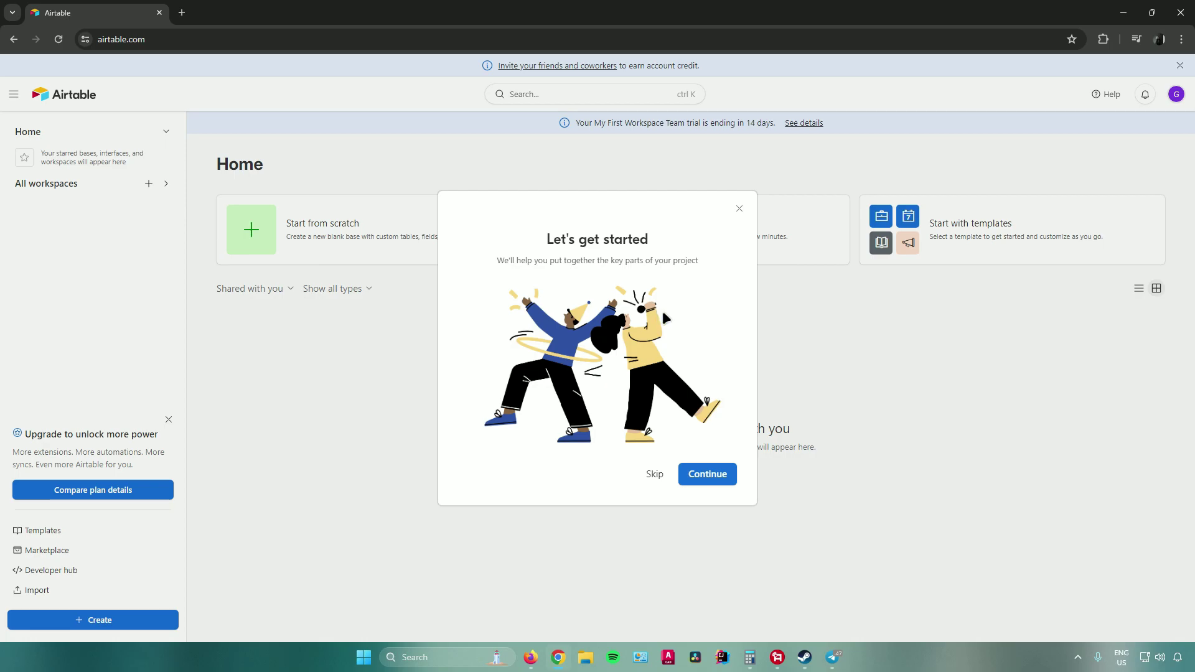
left_click(708, 476)
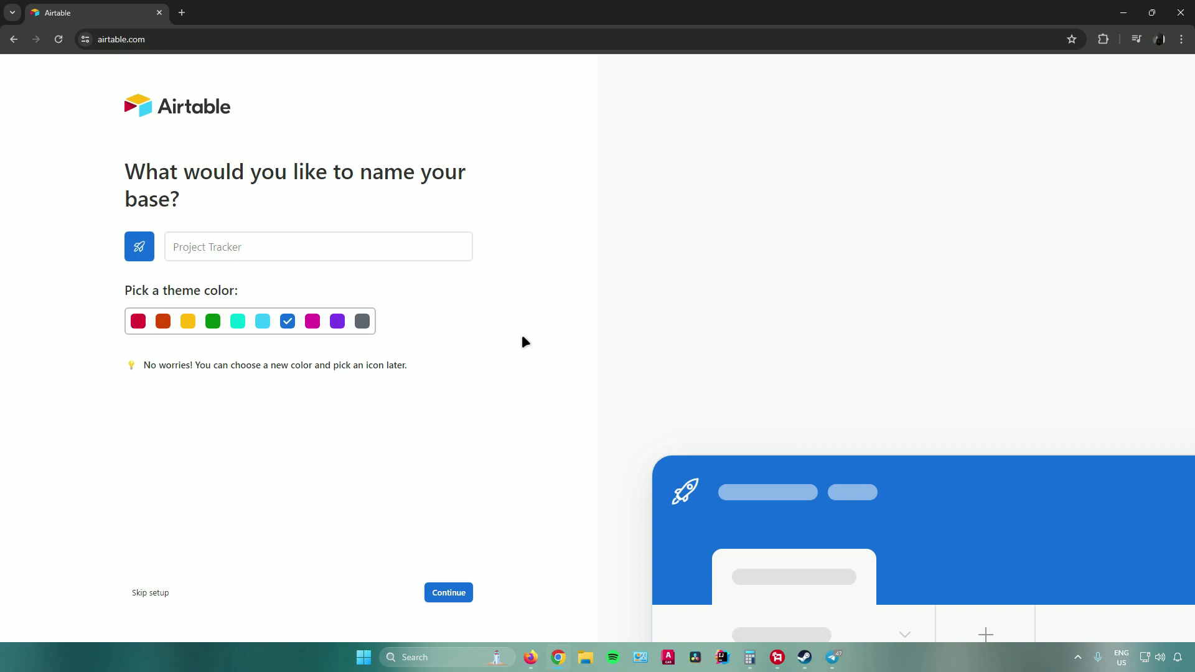
left_click(297, 242)
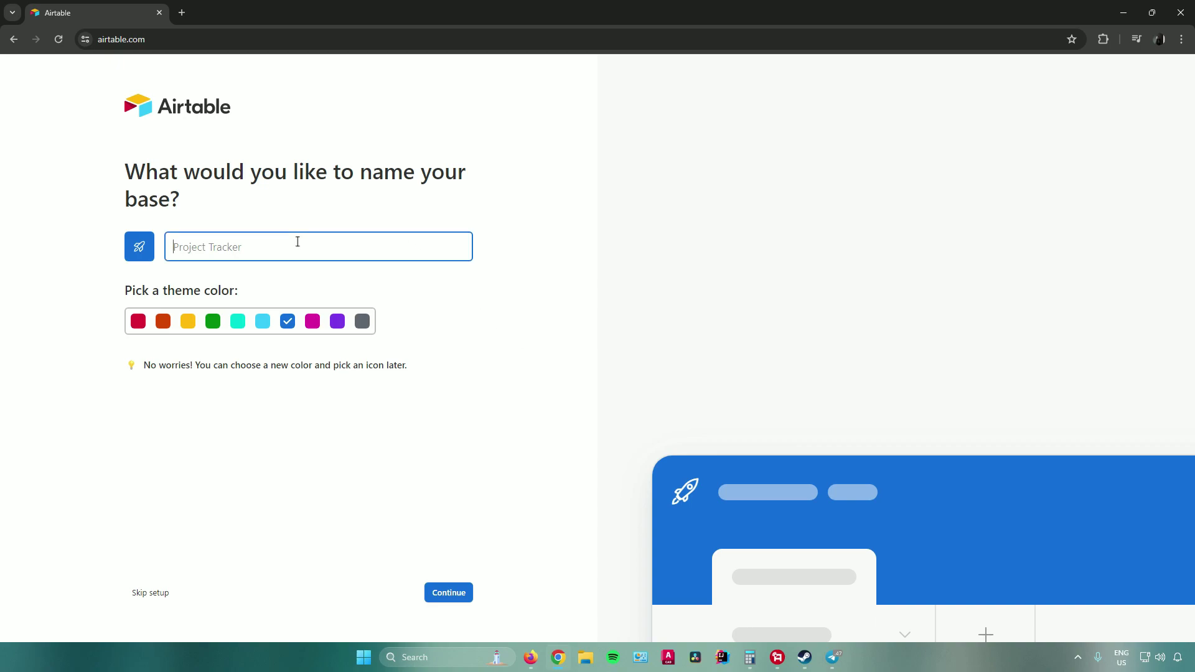
type("Sample Pr")
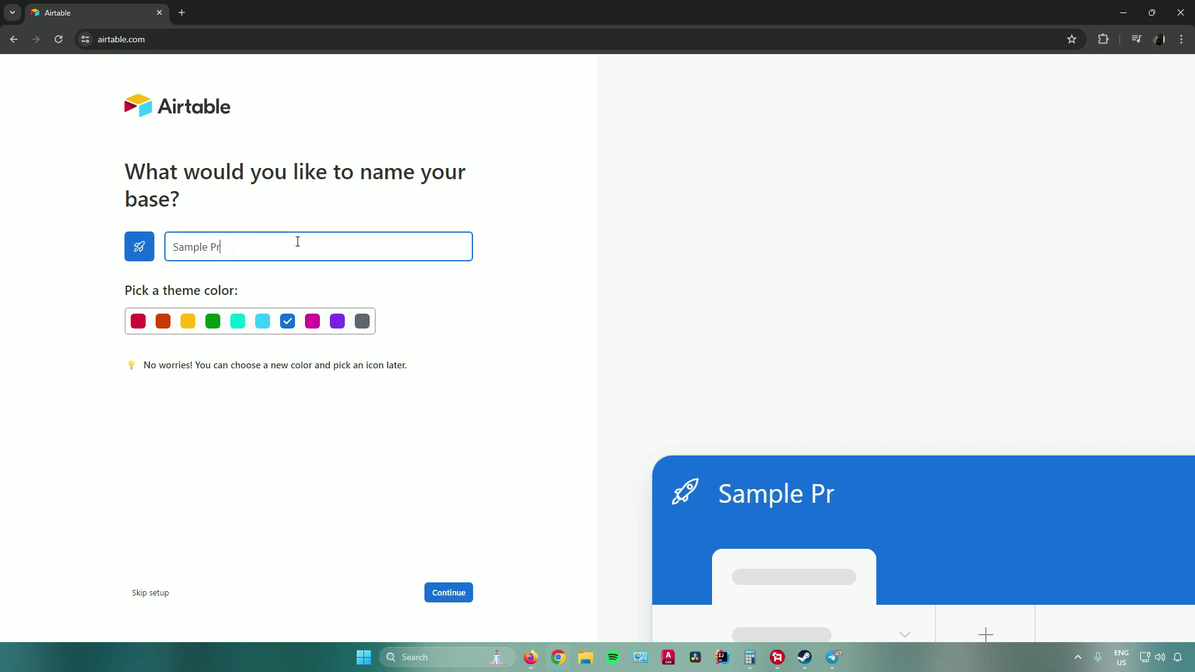
type("oject")
left_click(163, 323)
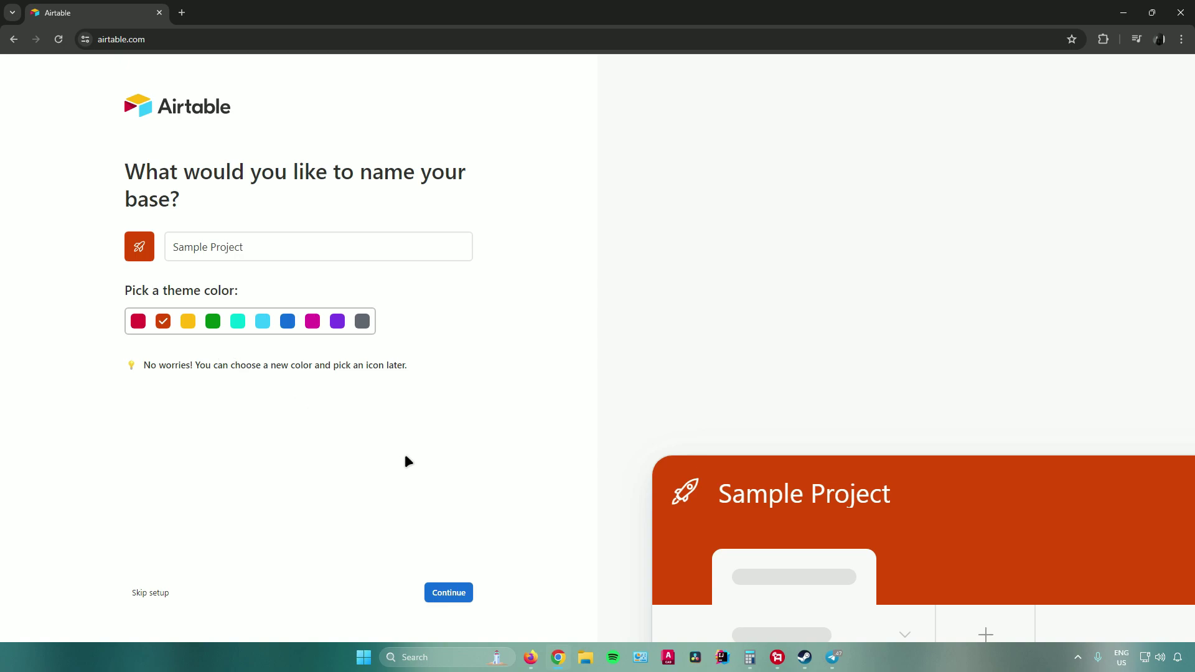
left_click(449, 593)
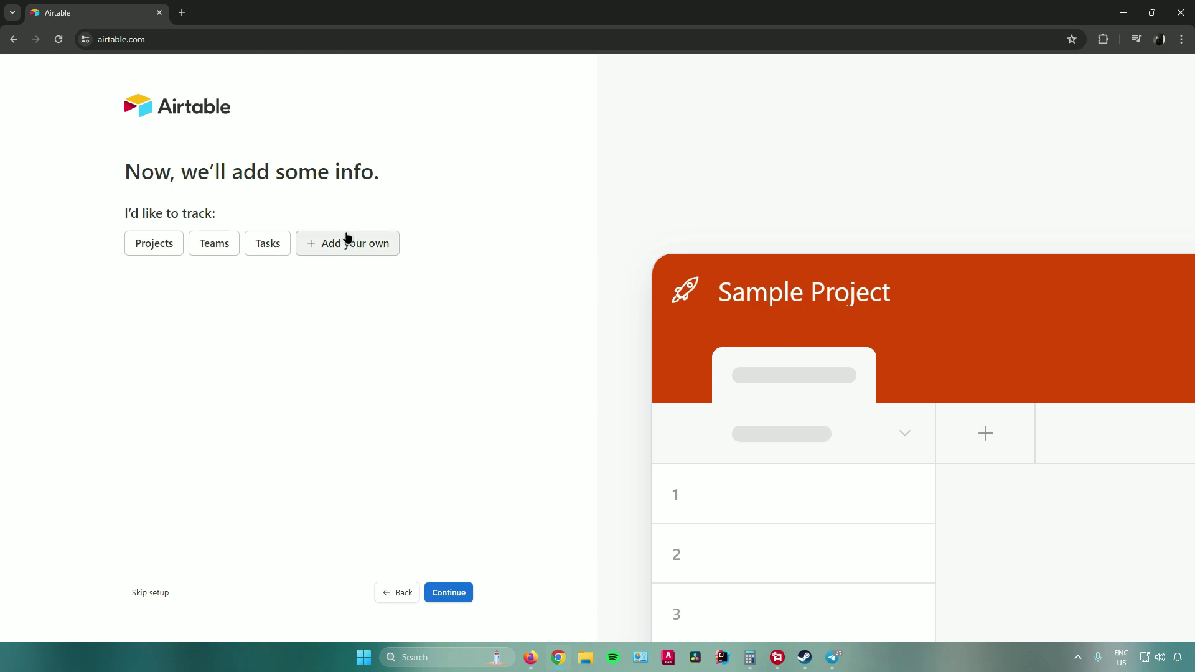
Step: Set the base to track Tasks, with Status, Priority, Start date and Deadline for each task
left_click(256, 244)
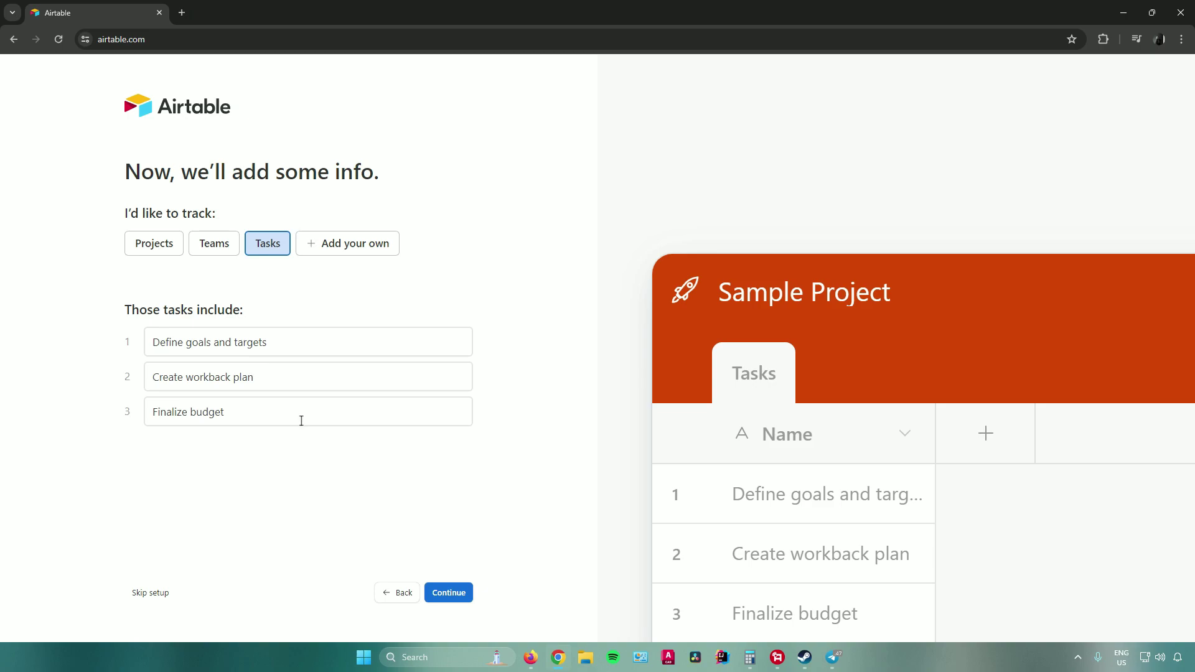
left_click(443, 592)
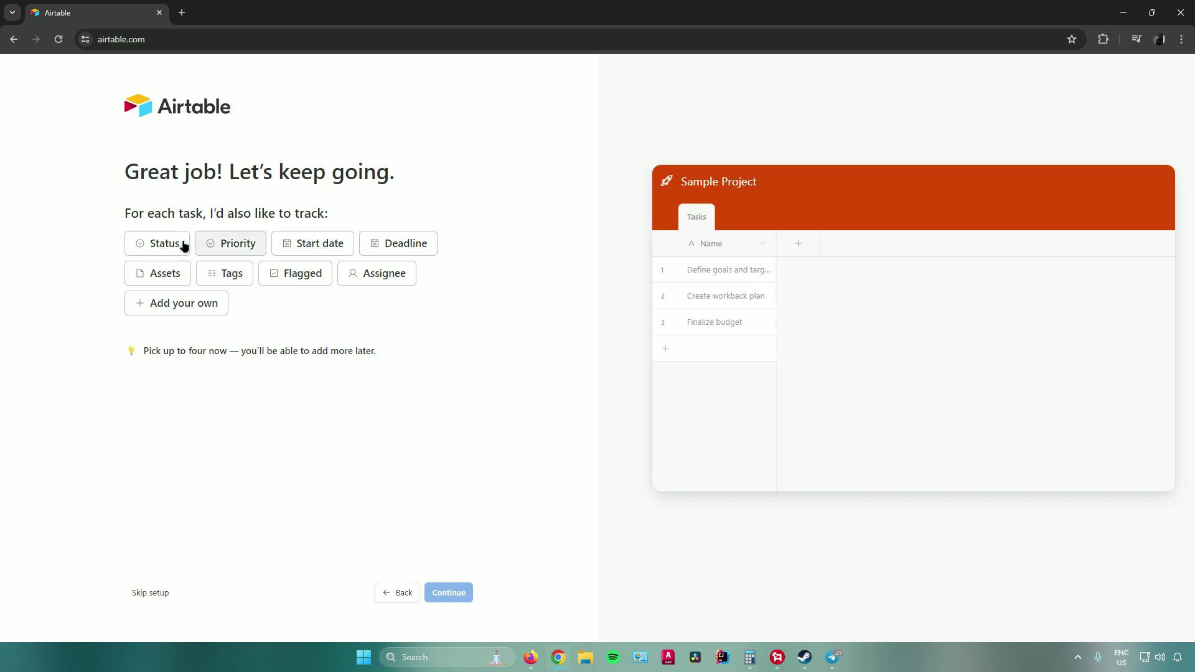
left_click(173, 245)
left_click(235, 245)
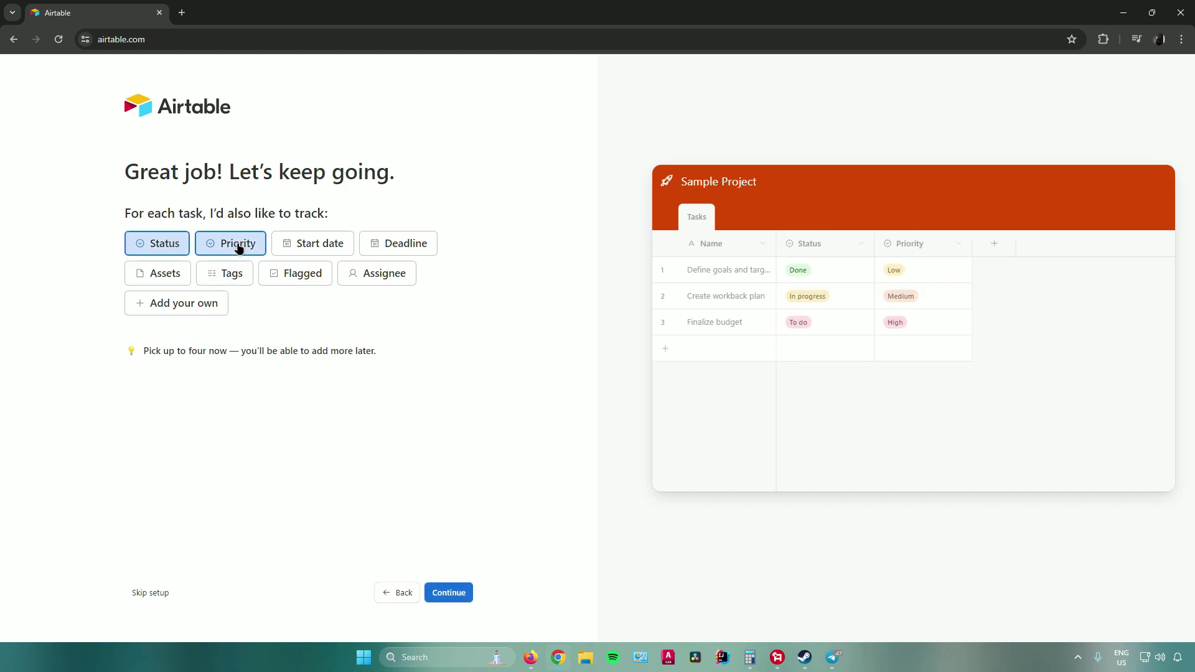
left_click(313, 249)
left_click(390, 248)
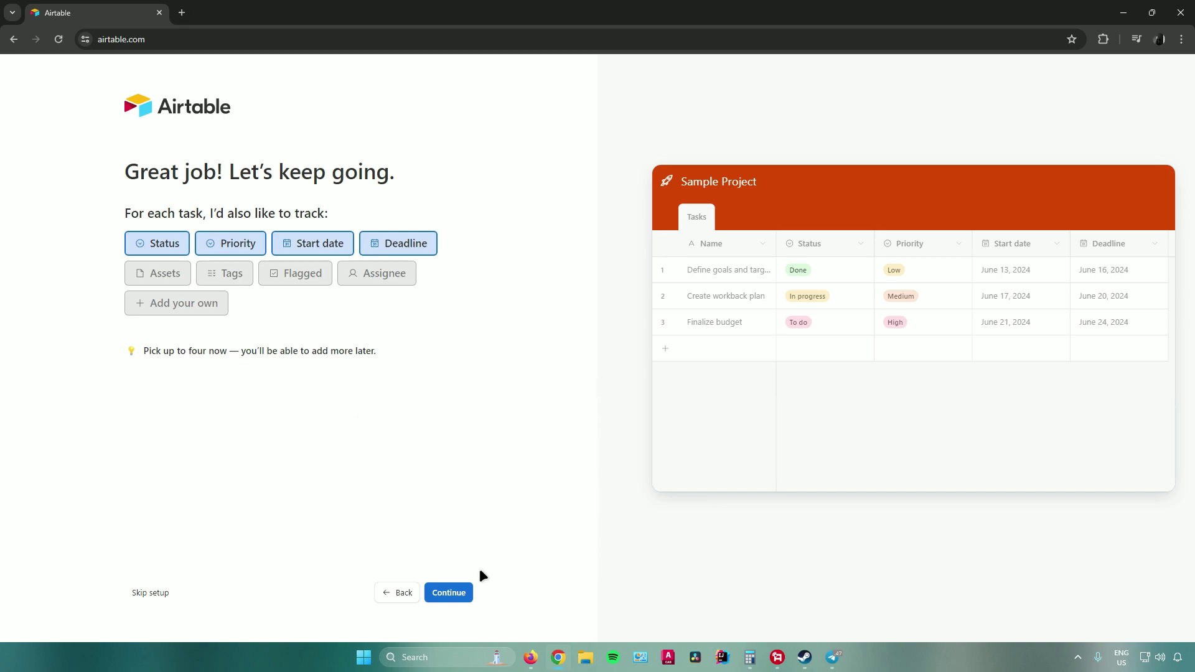
left_click(453, 592)
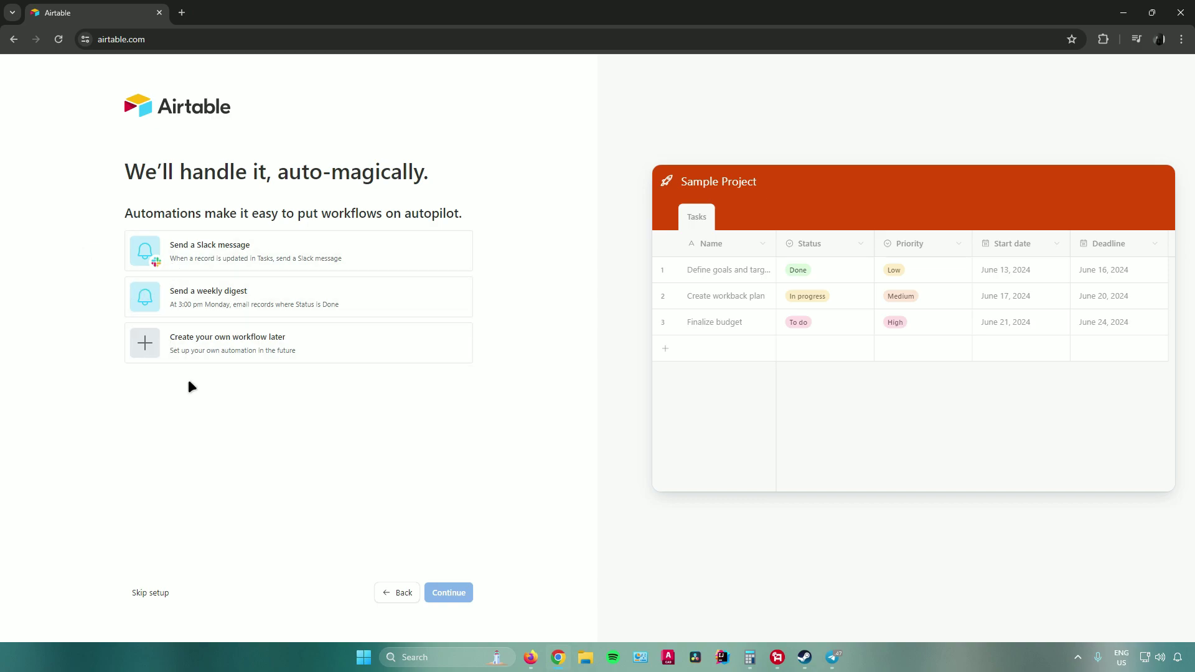
Step: Choose "Create your own workflow later" for automations and finish the setup with "Grid only (for now)" after previewing Kanban, Calendar and Gallery
left_click(208, 349)
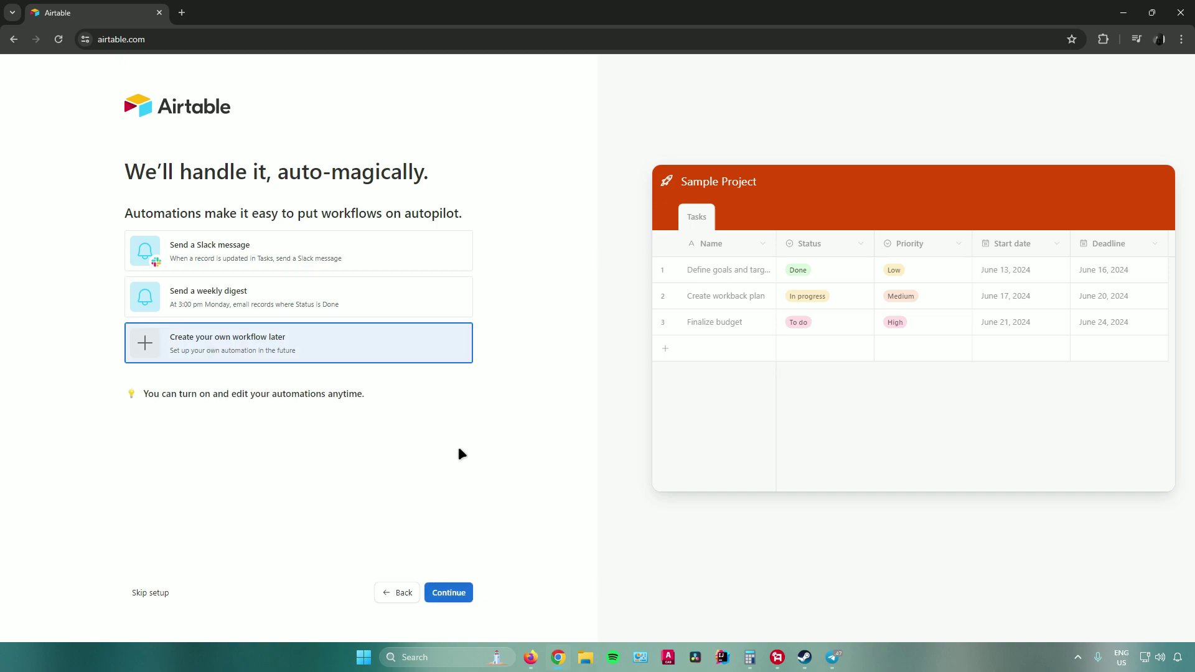
left_click(448, 593)
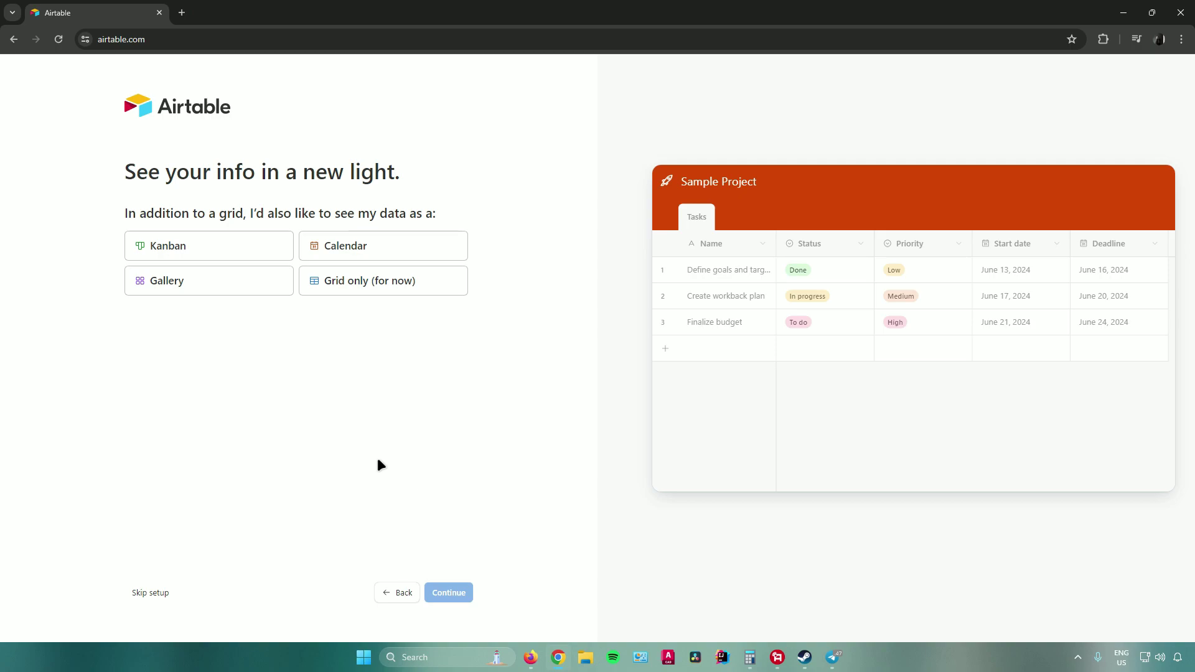
left_click(200, 251)
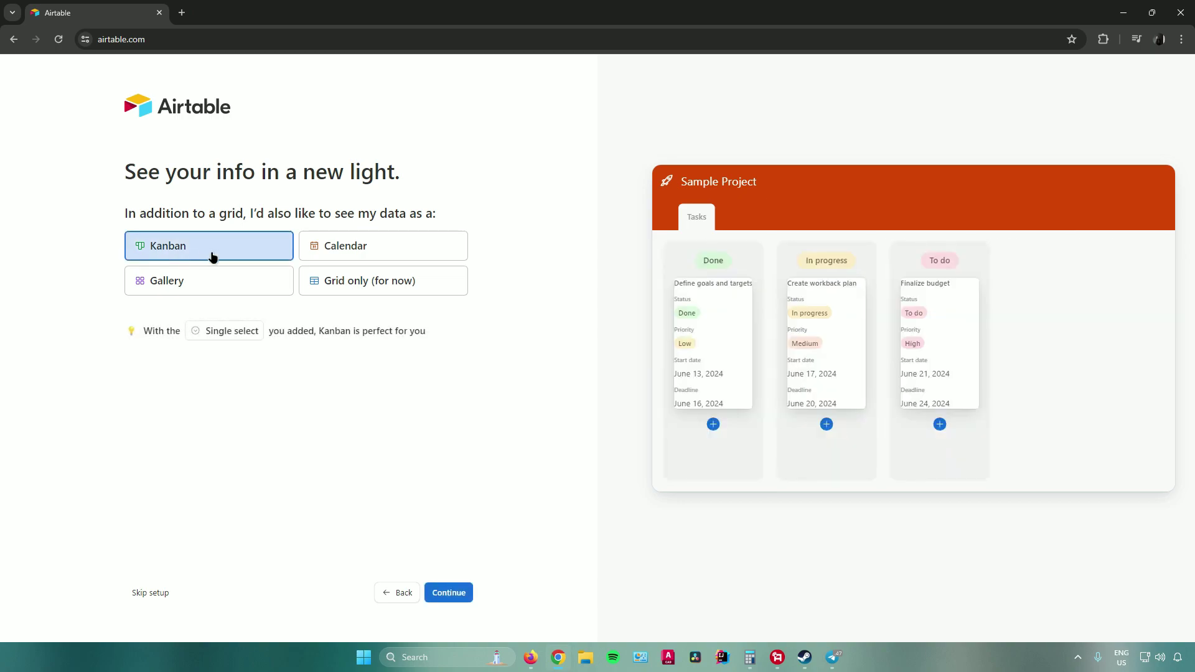
left_click(453, 250)
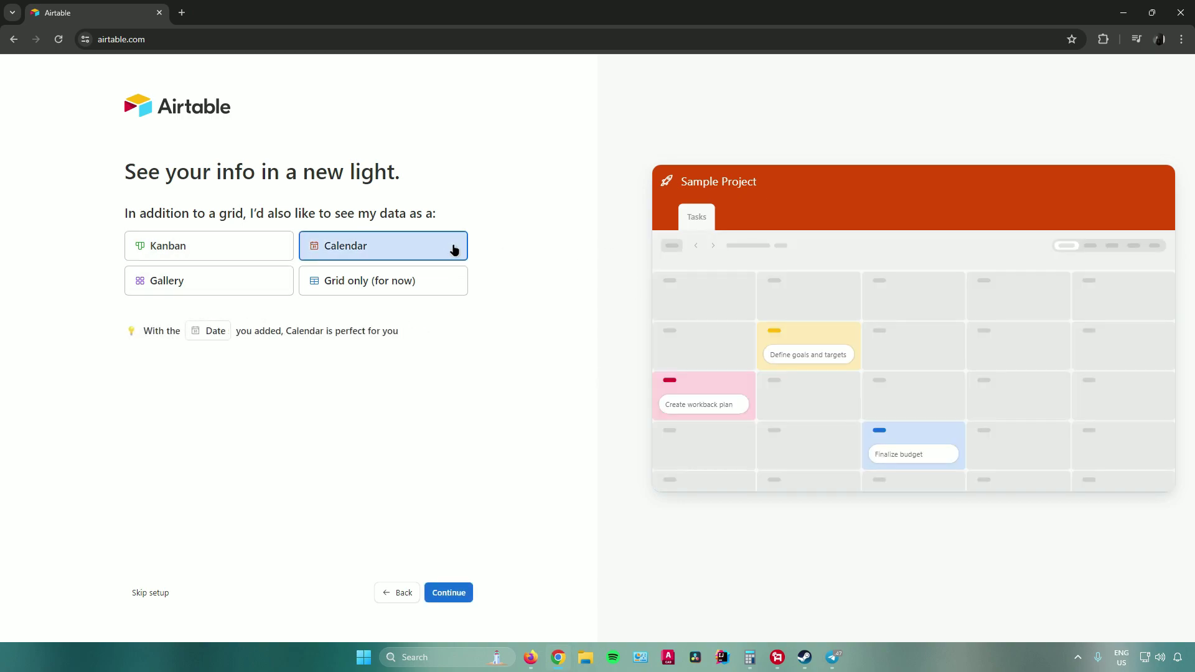
left_click(201, 277)
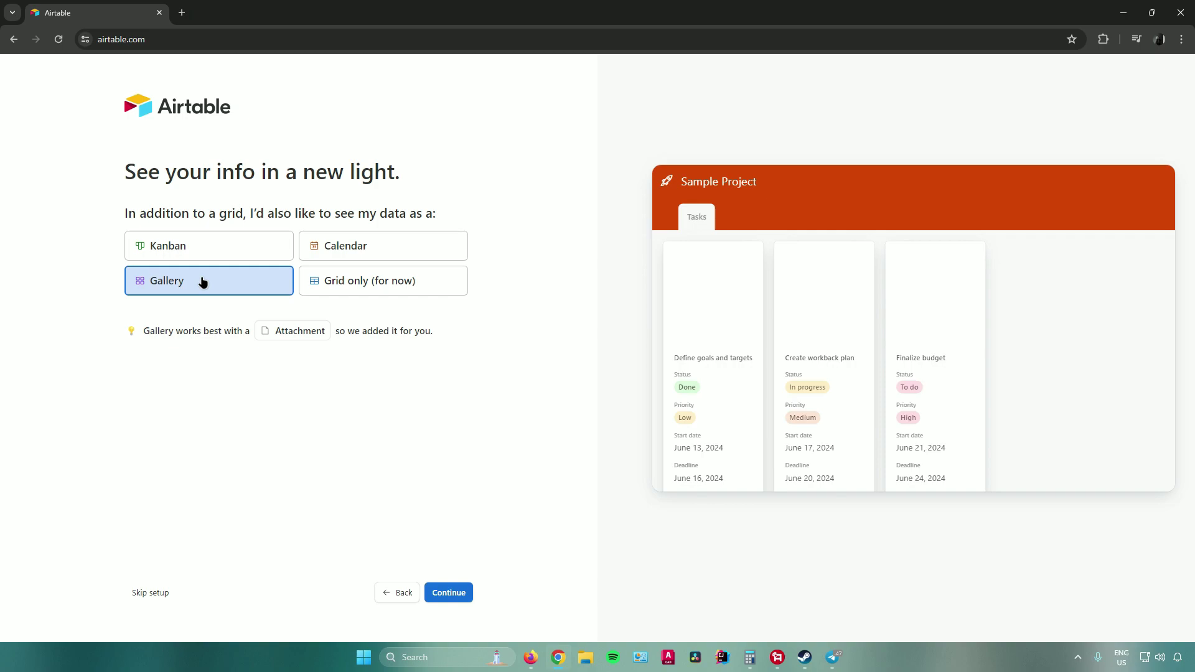
left_click(447, 284)
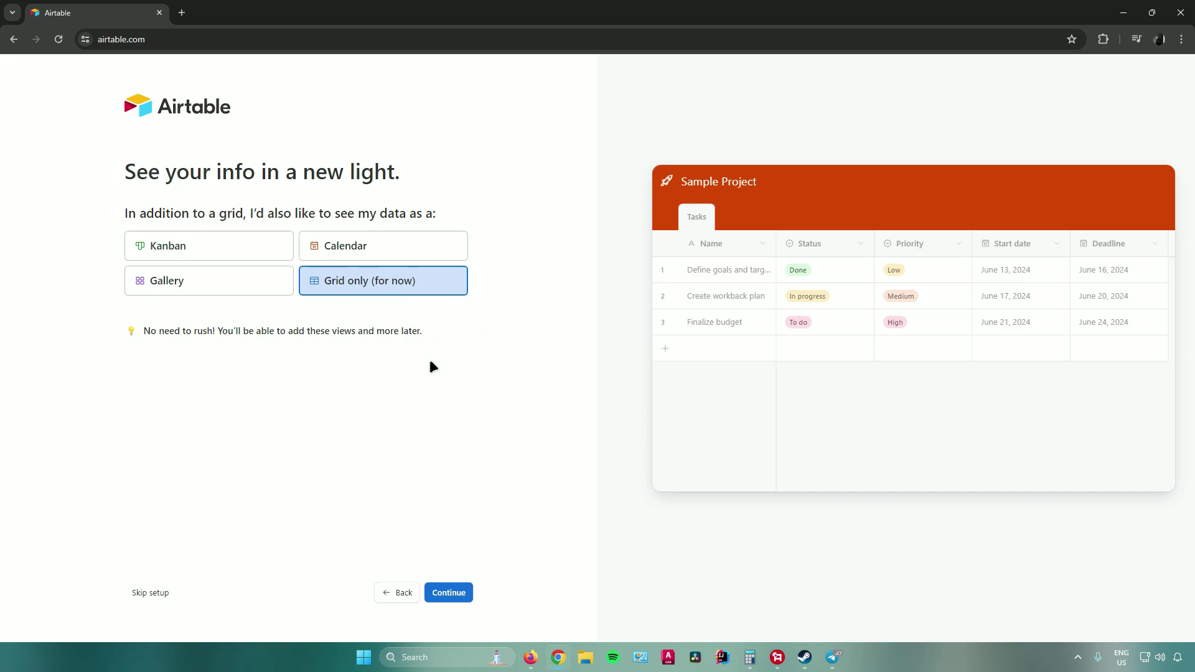
left_click(443, 594)
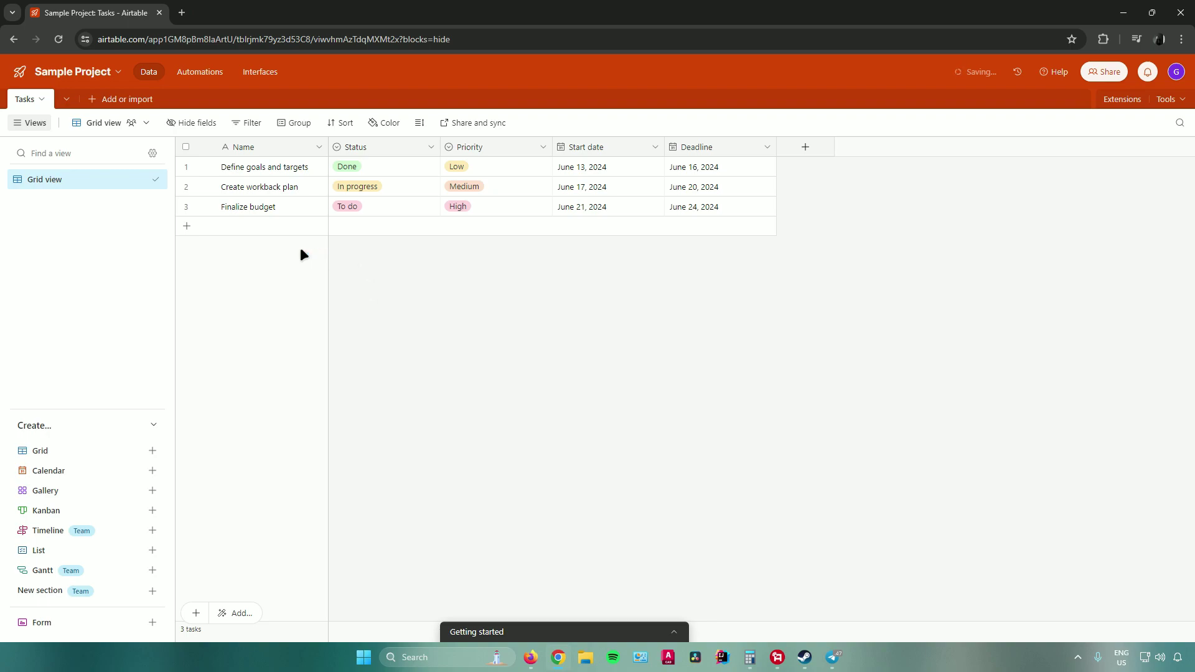
Step: Add a new row named Task Sample to the Tasks table
left_click(192, 226)
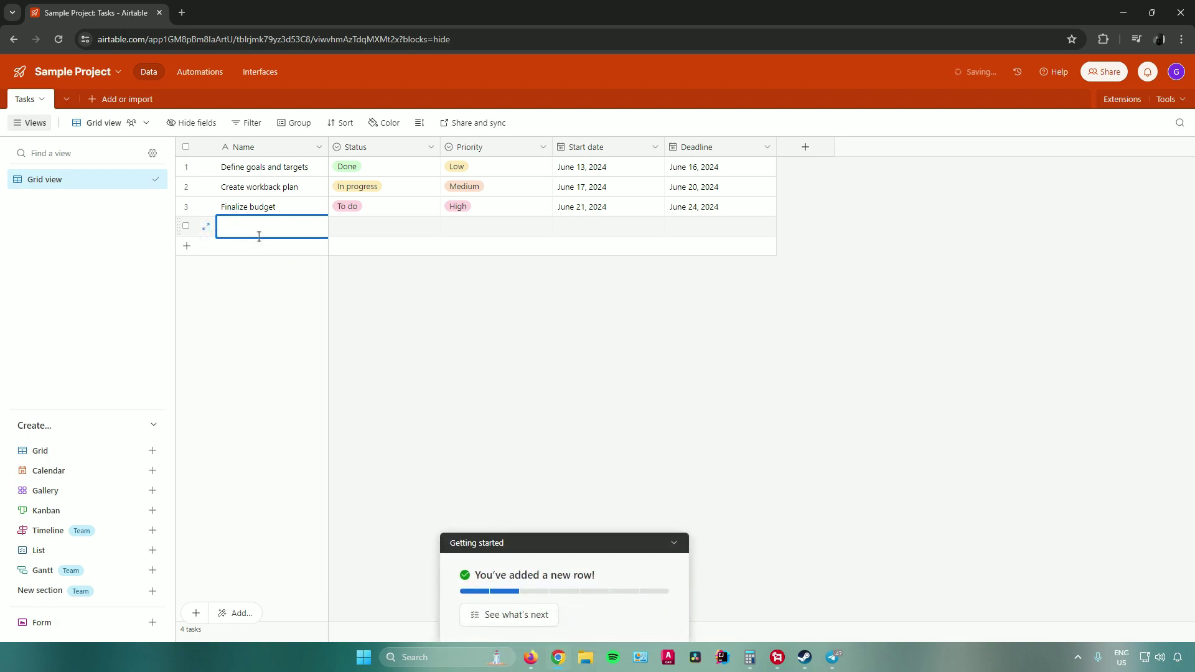
type("Task Sample")
left_click(348, 293)
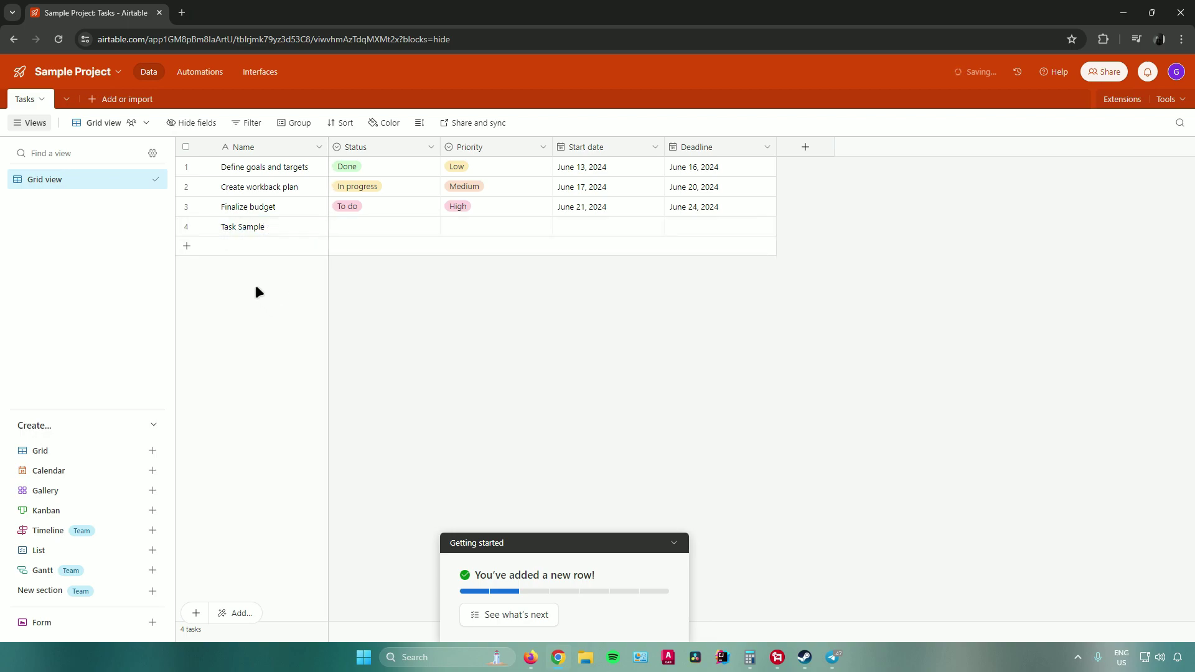
Step: Expand the Task Sample record and set its status to To do, priority High, start date June 14, 2024 and deadline June 22, 2024
left_click(206, 229)
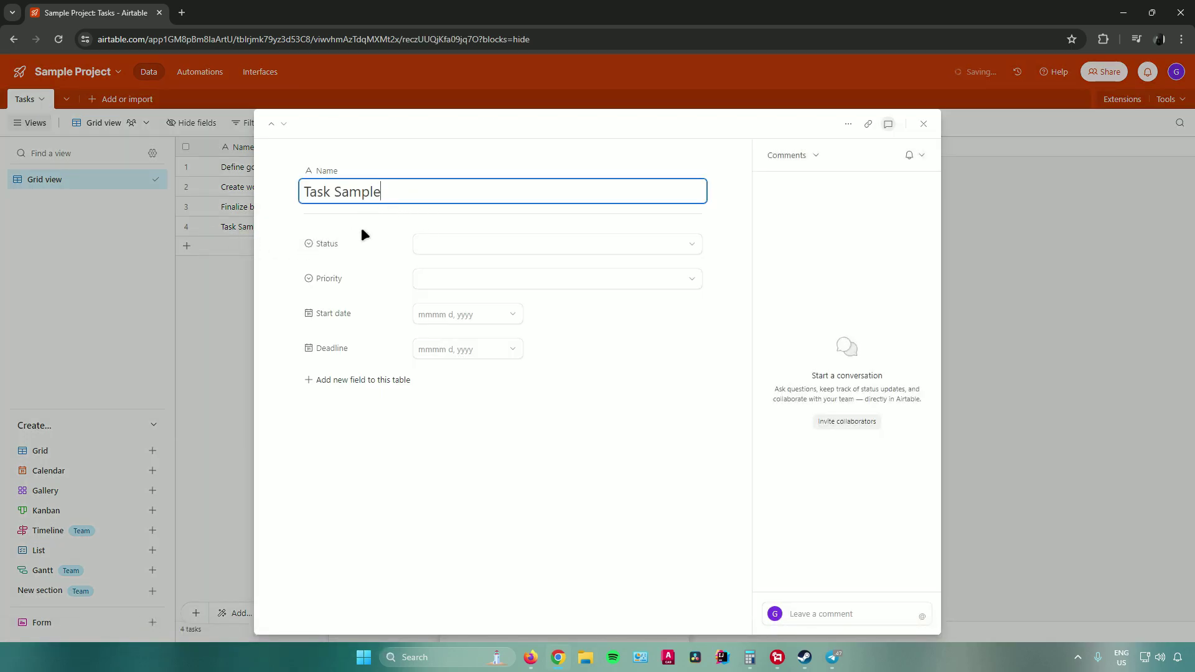
left_click(450, 251)
left_click(436, 320)
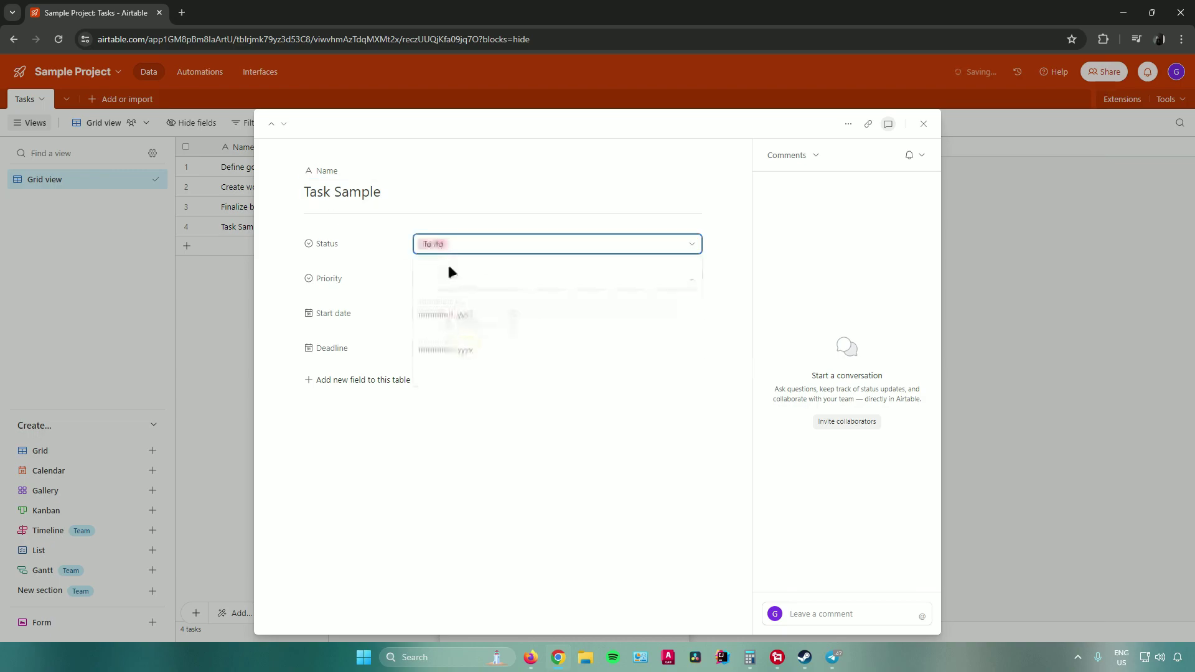
left_click(444, 282)
left_click(443, 402)
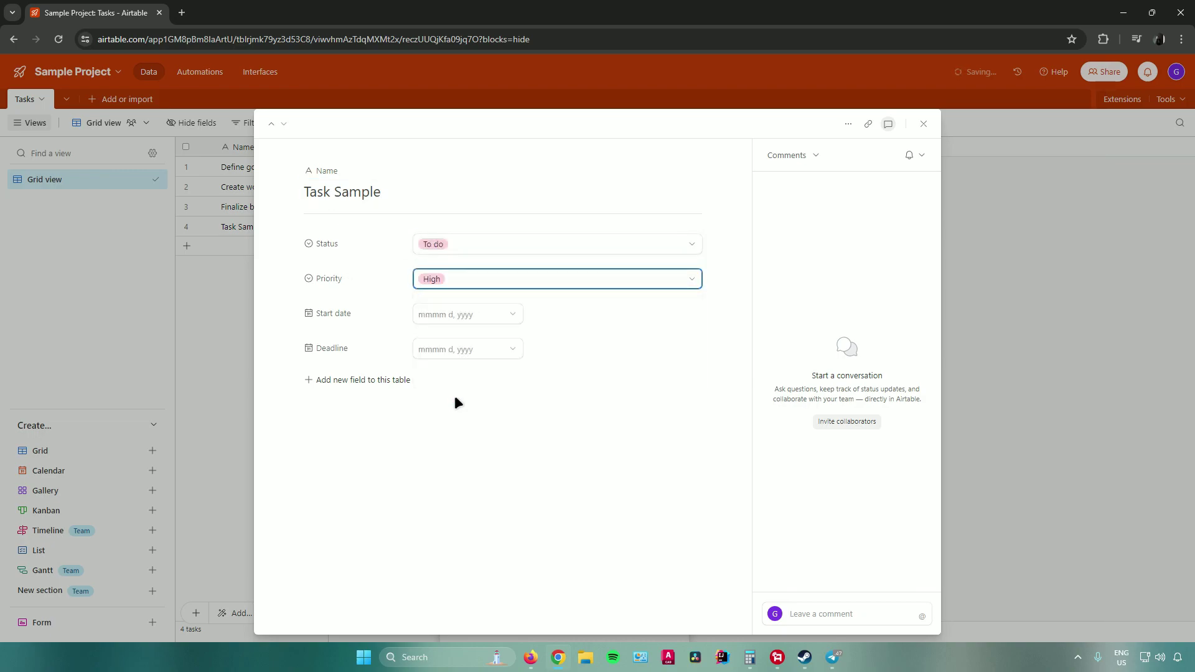
left_click(443, 316)
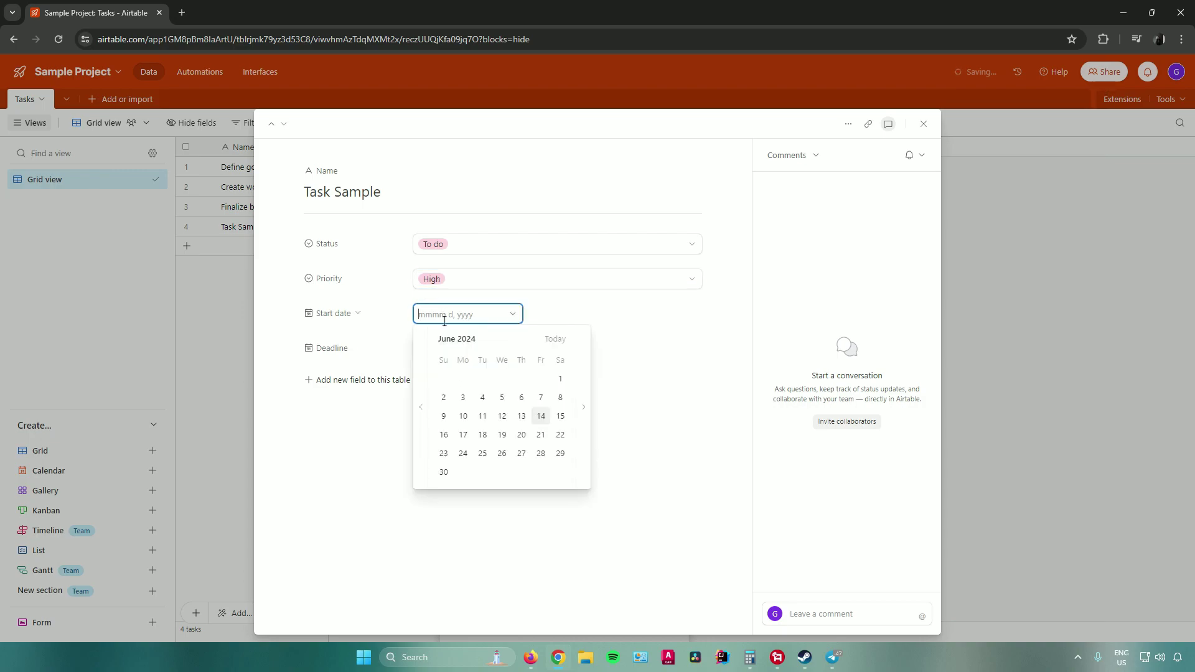
left_click(540, 416)
left_click(481, 357)
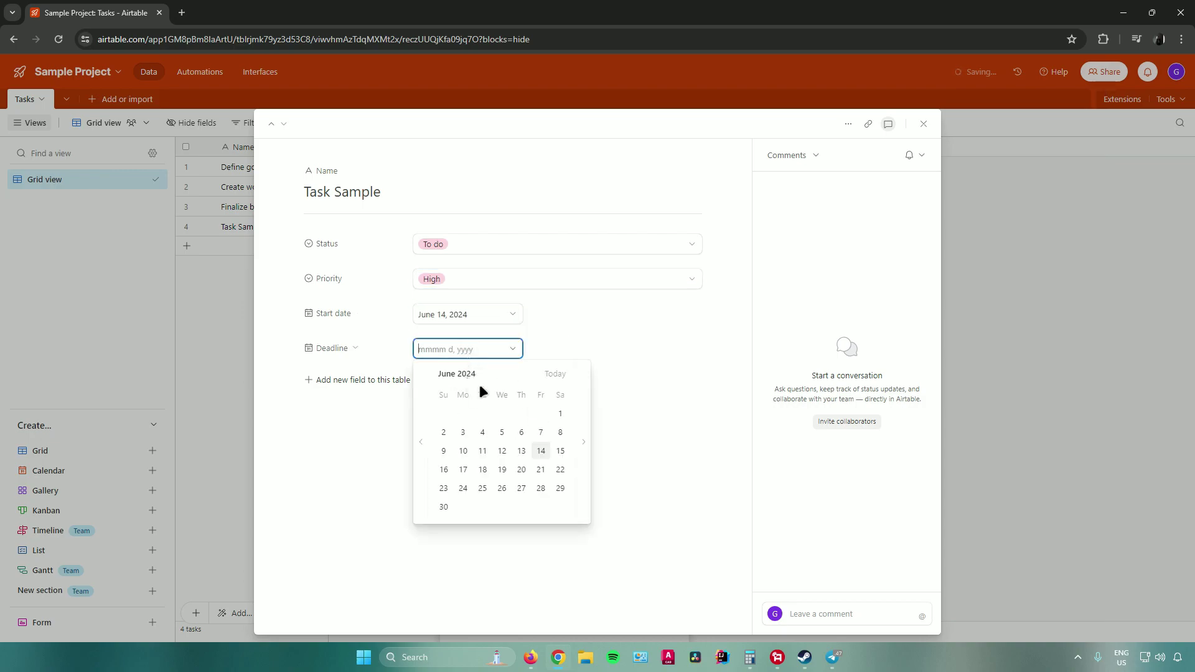
left_click(556, 470)
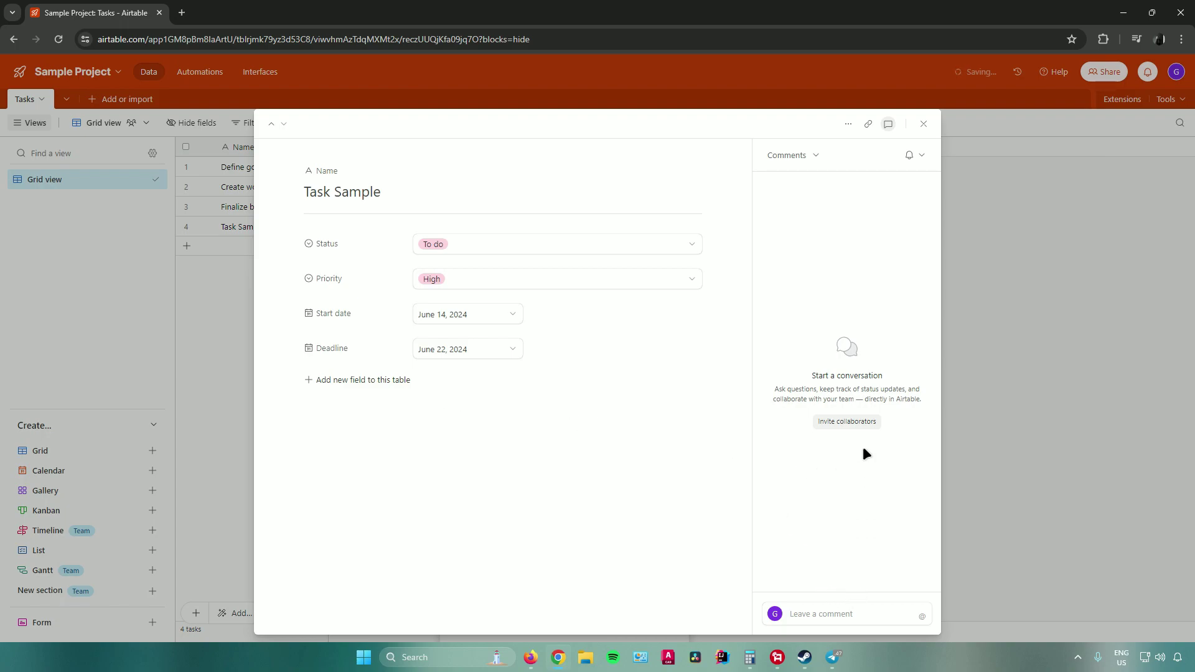
Step: Examine the Task Sample record's activity filter options, comment notification choices and available task actions
left_click(817, 157)
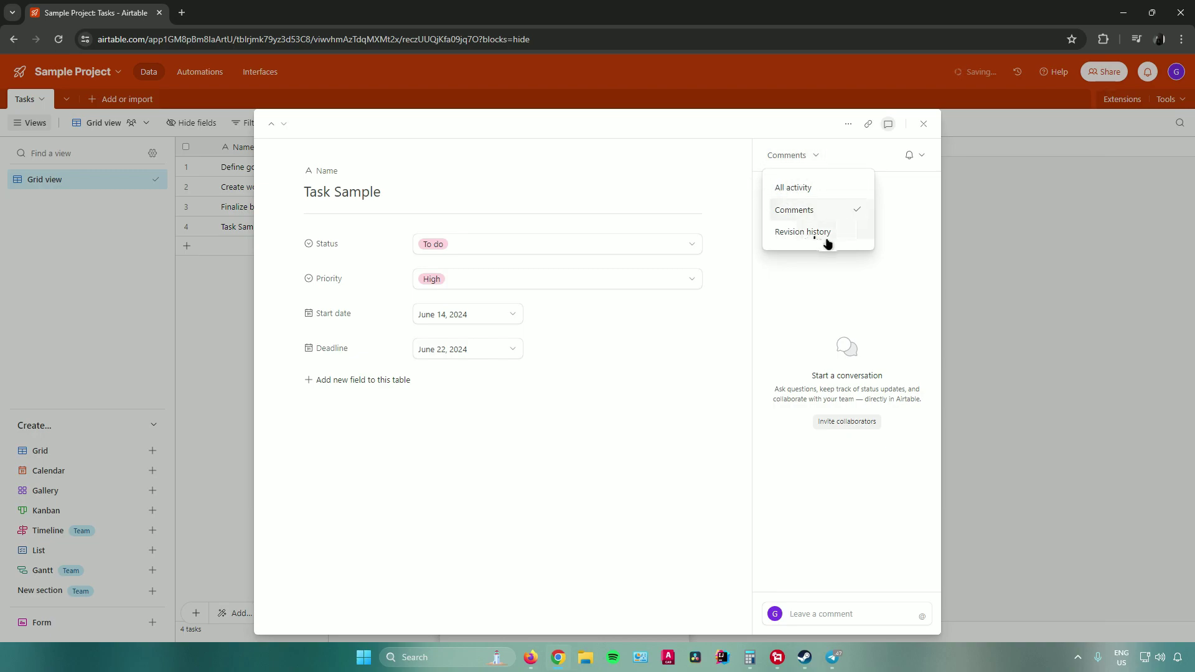
left_click(796, 267)
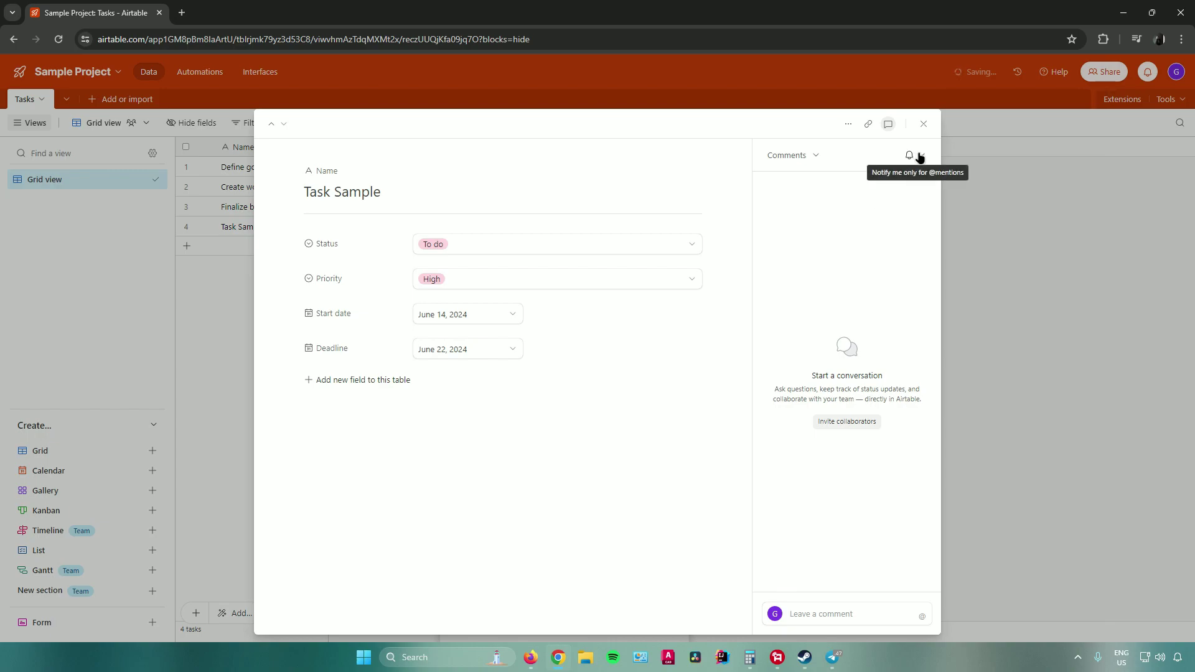
left_click(920, 157)
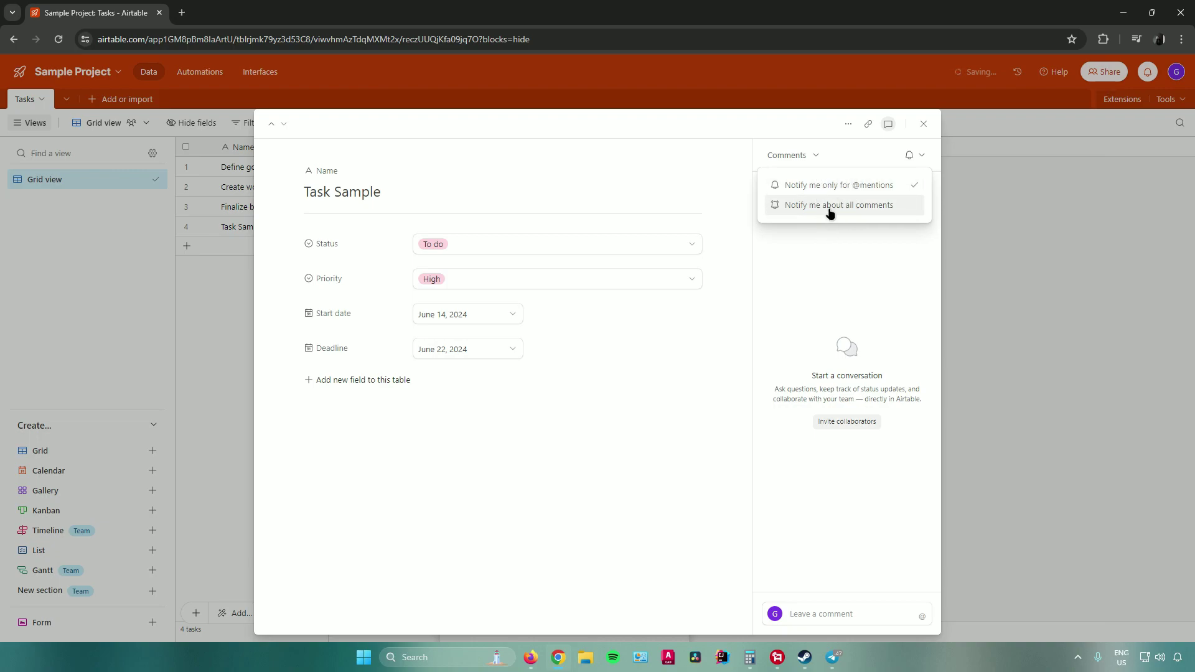
left_click(864, 240)
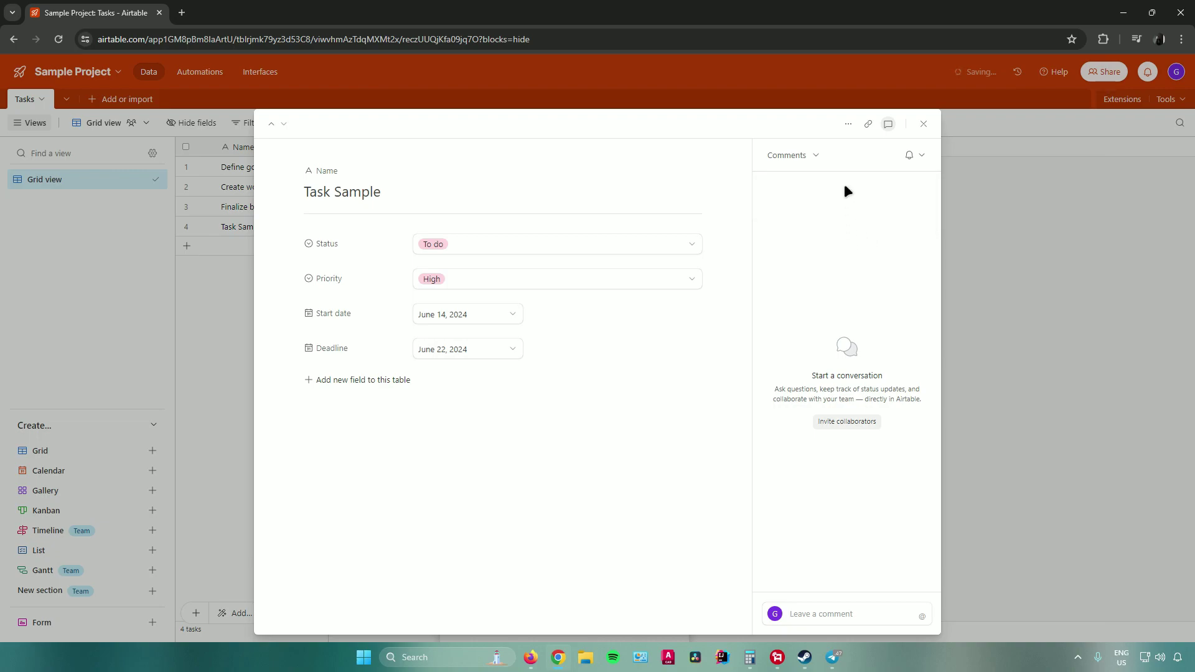
left_click(848, 123)
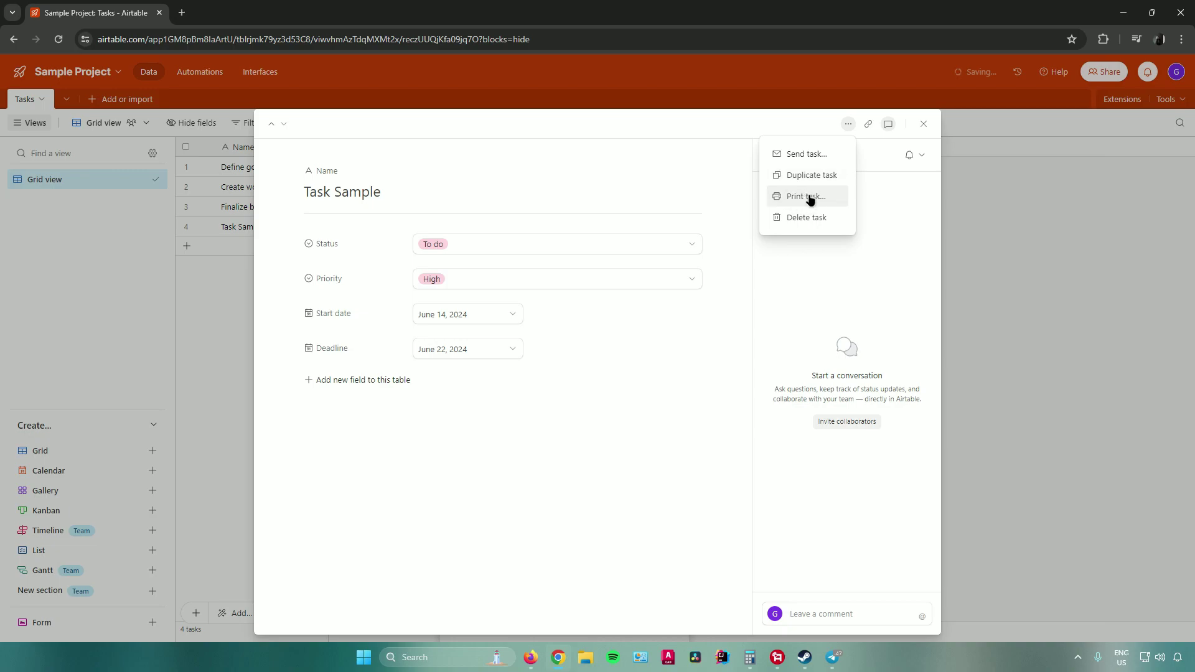
left_click(873, 218)
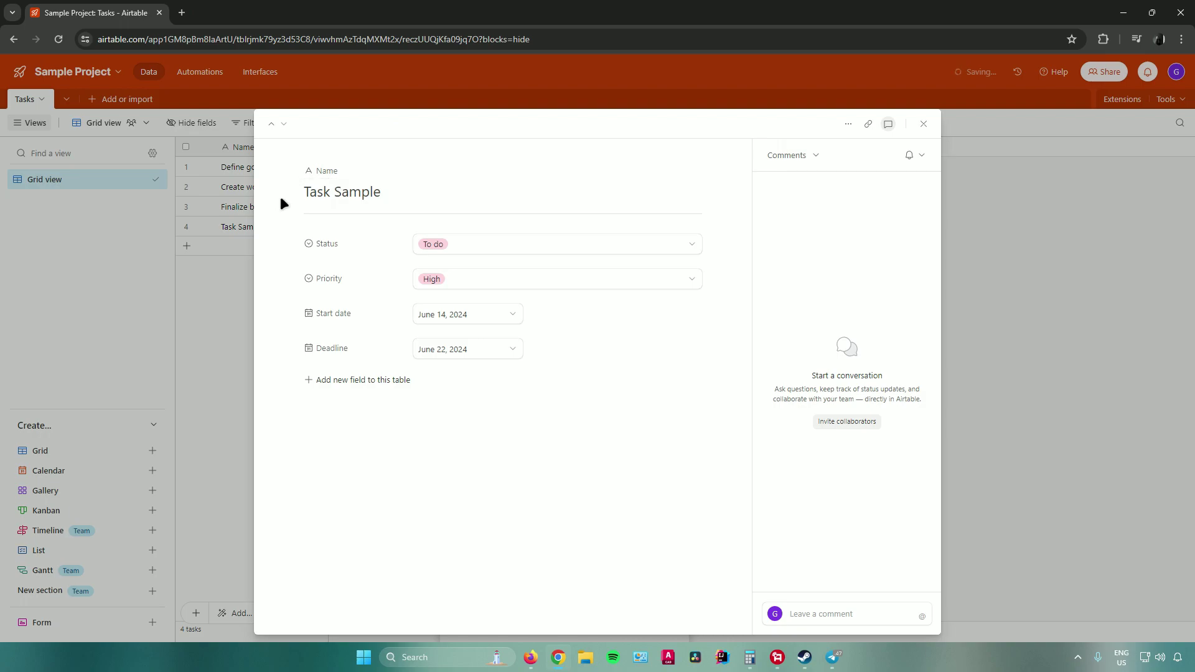
Step: Close the Task Sample record and examine the field types available for a new field in the Tasks table
left_click(921, 123)
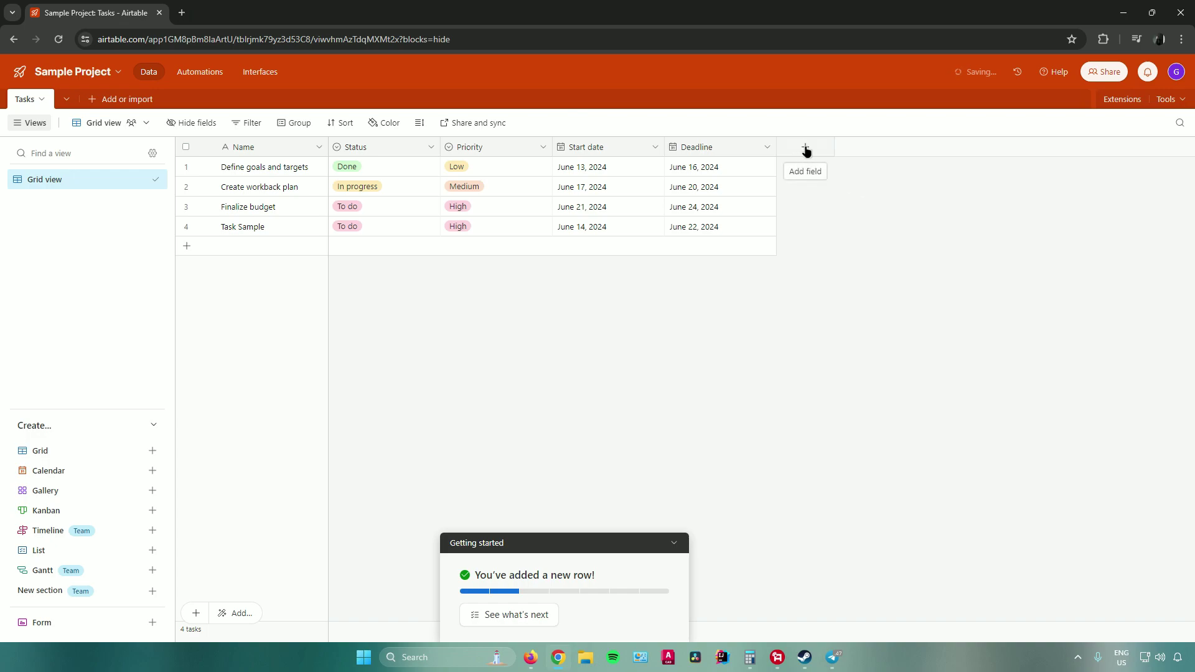
left_click(803, 150)
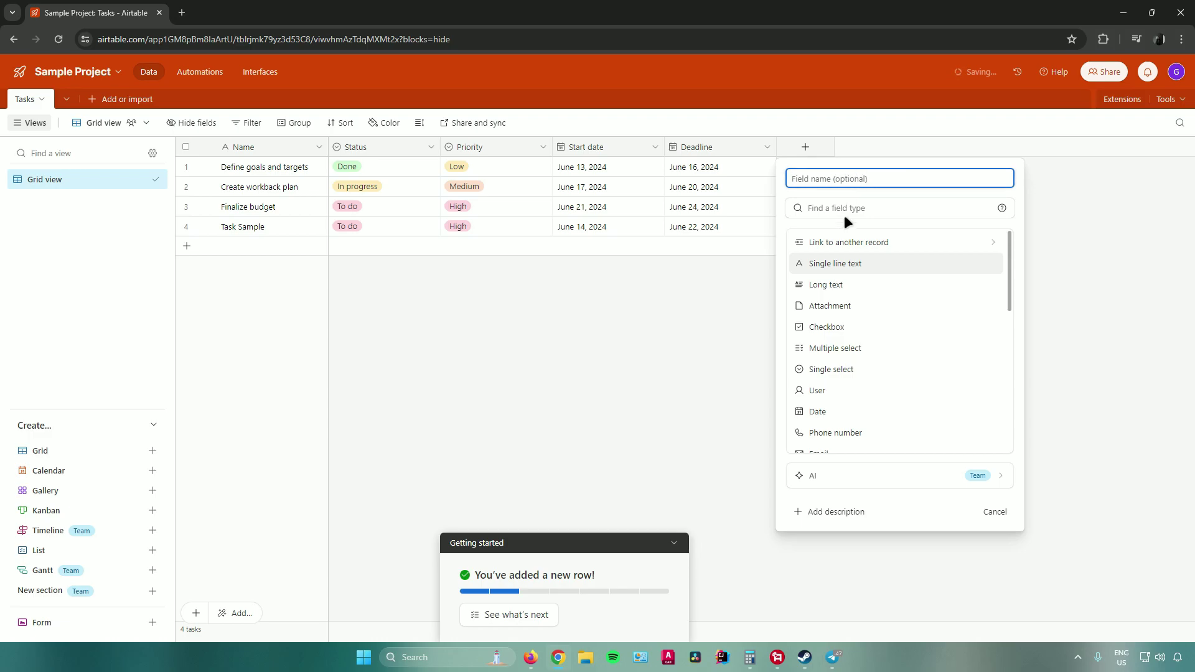
scroll(871, 246, "down", 3)
scroll(881, 263, "up", 3)
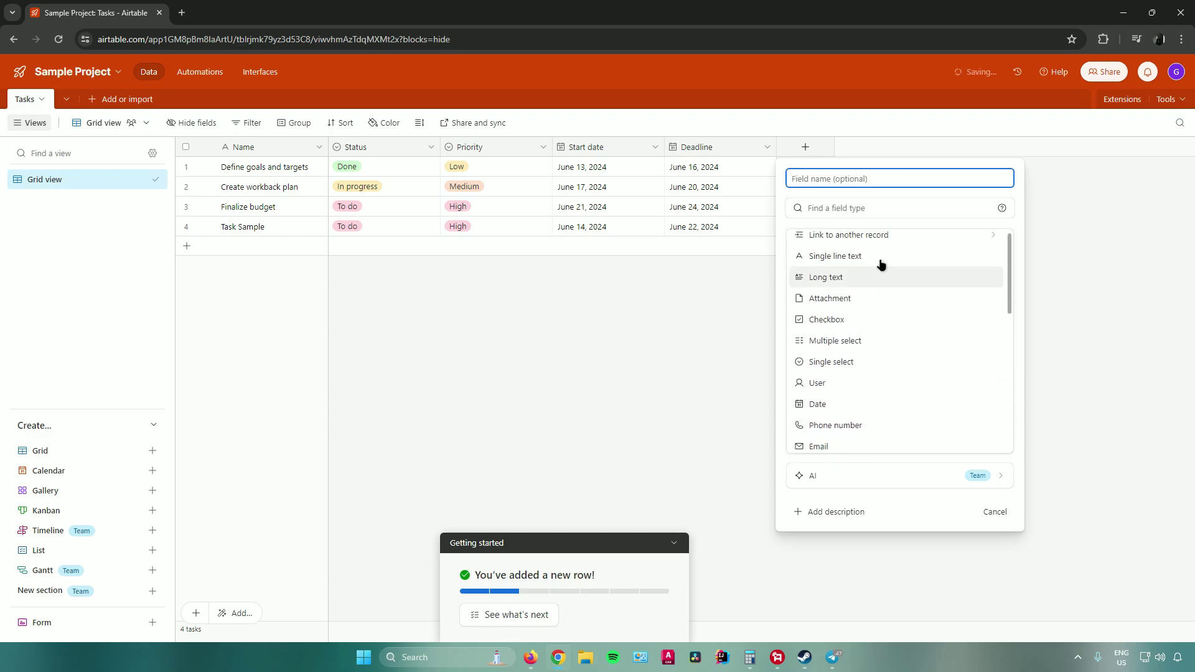
scroll(878, 261, "up", 1)
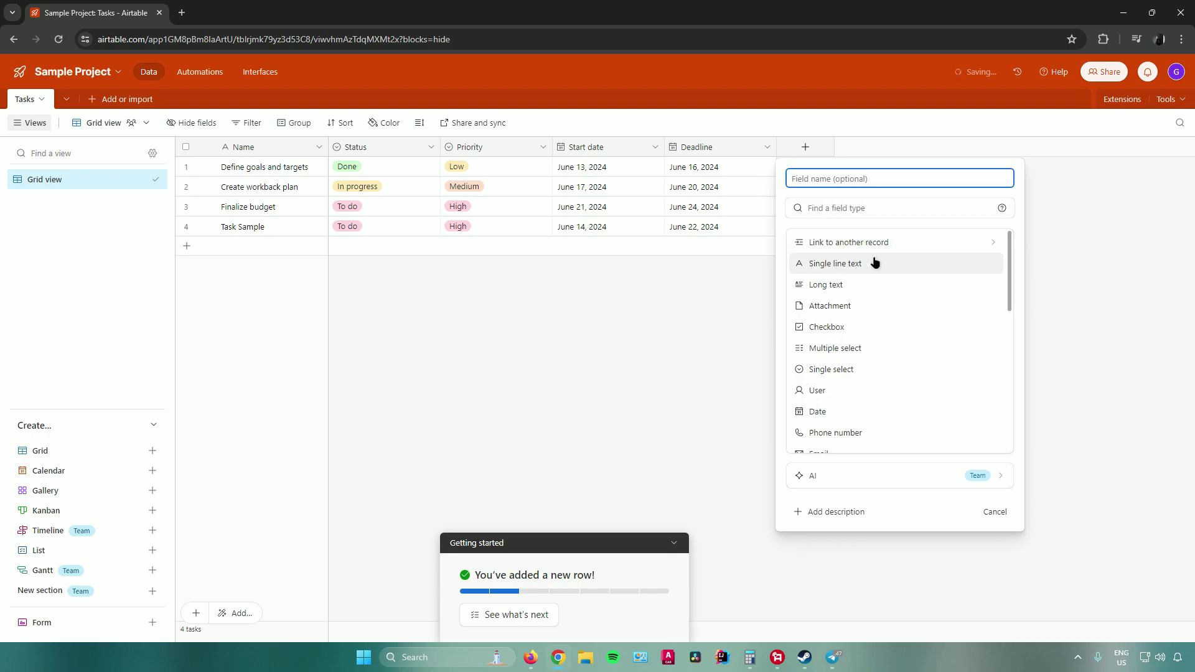
scroll(867, 261, "down", 1)
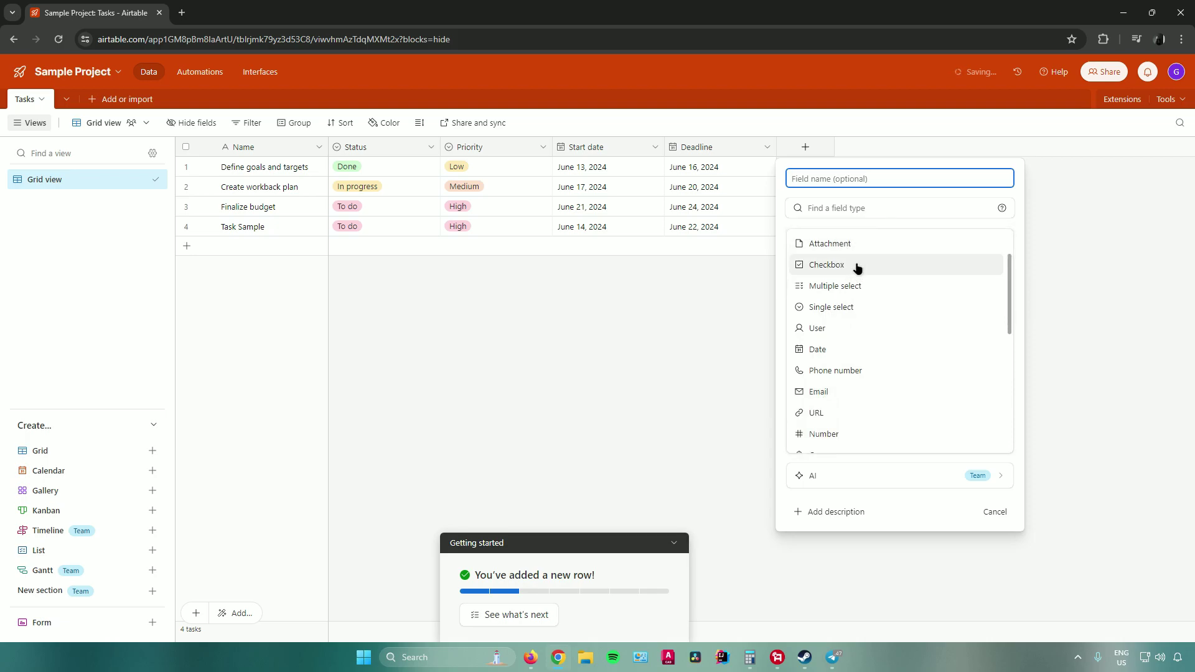
scroll(871, 289, "down", 1)
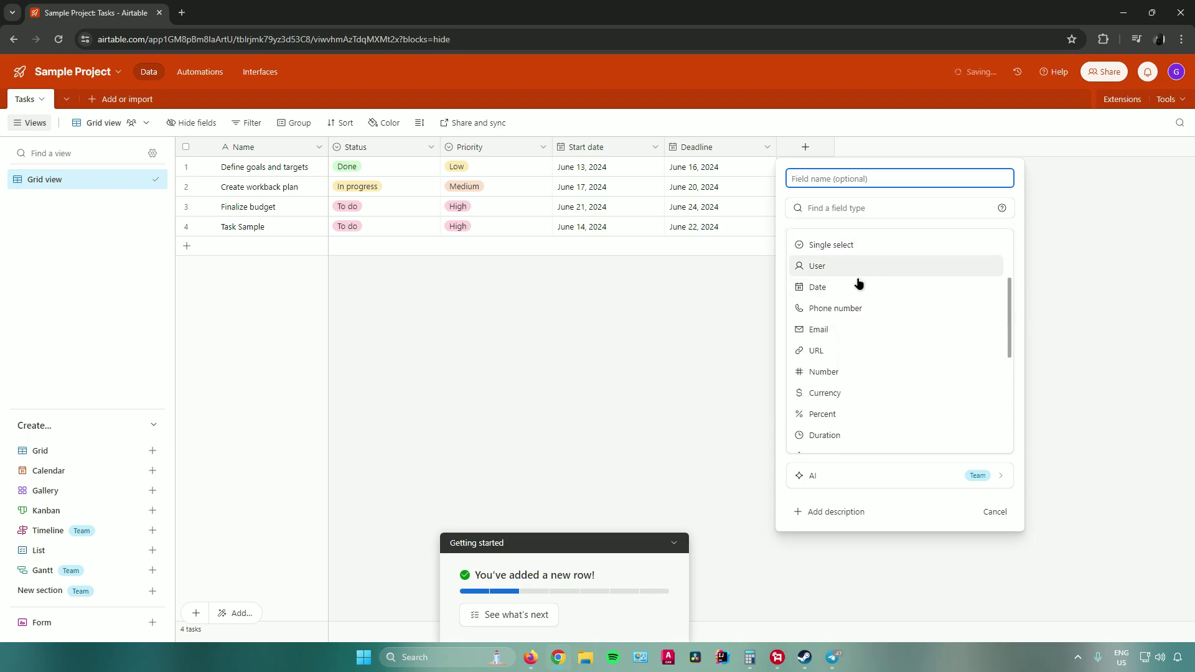
scroll(856, 280, "down", 4)
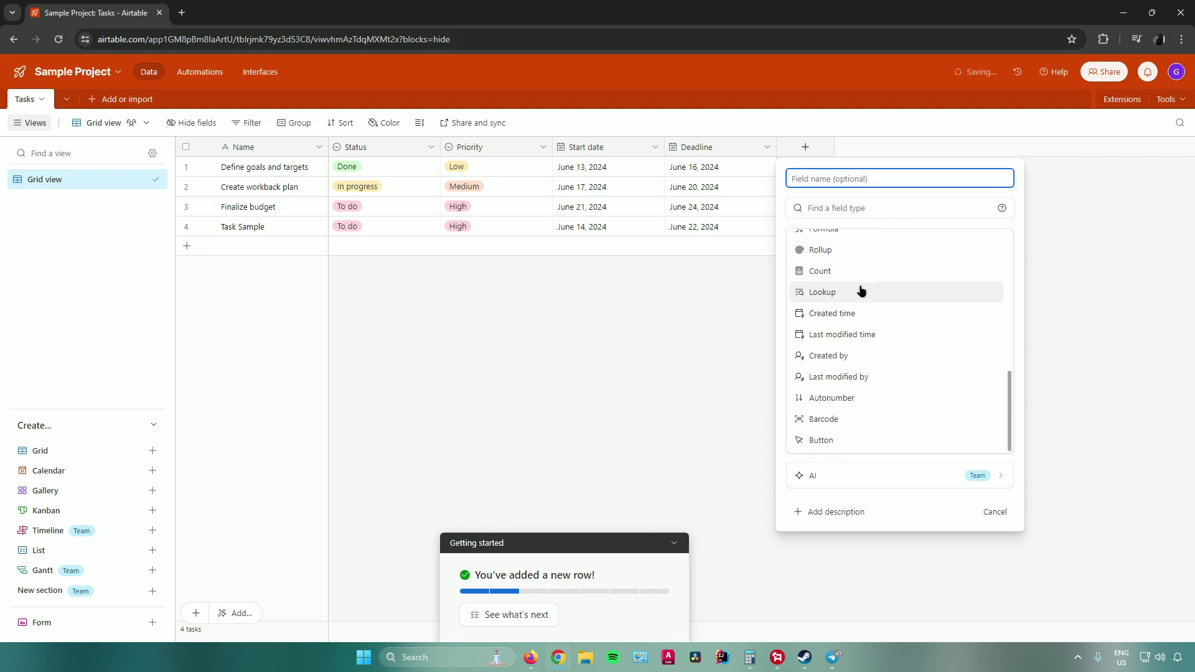
scroll(857, 288, "up", 6)
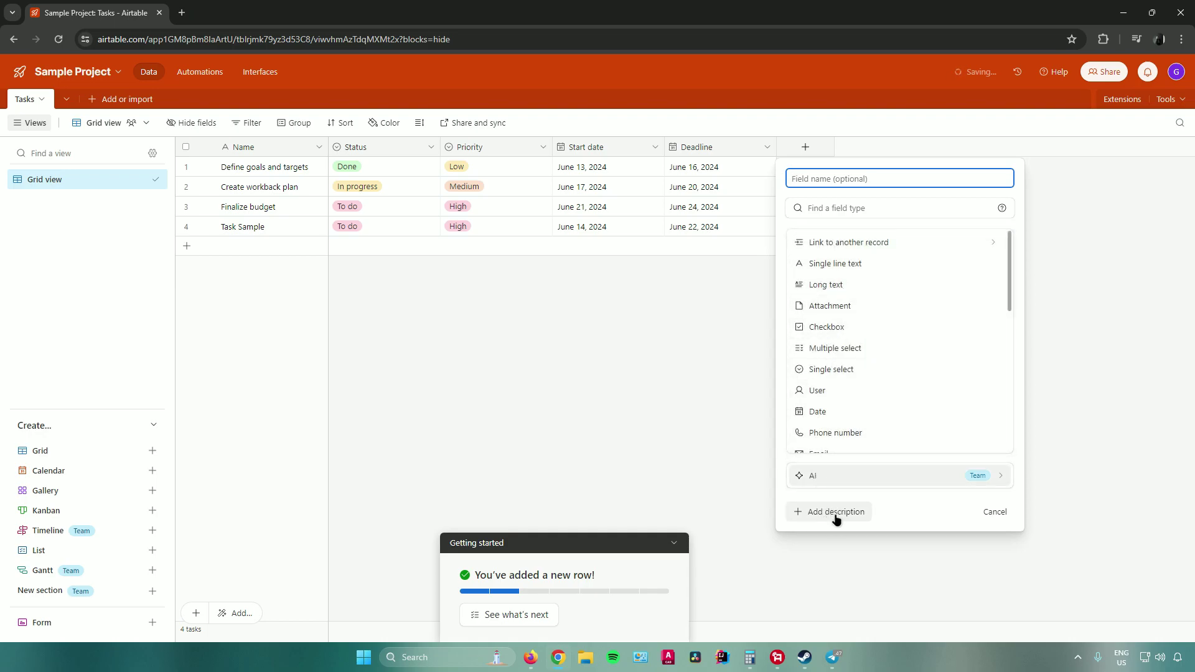
scroll(887, 323, "down", 1)
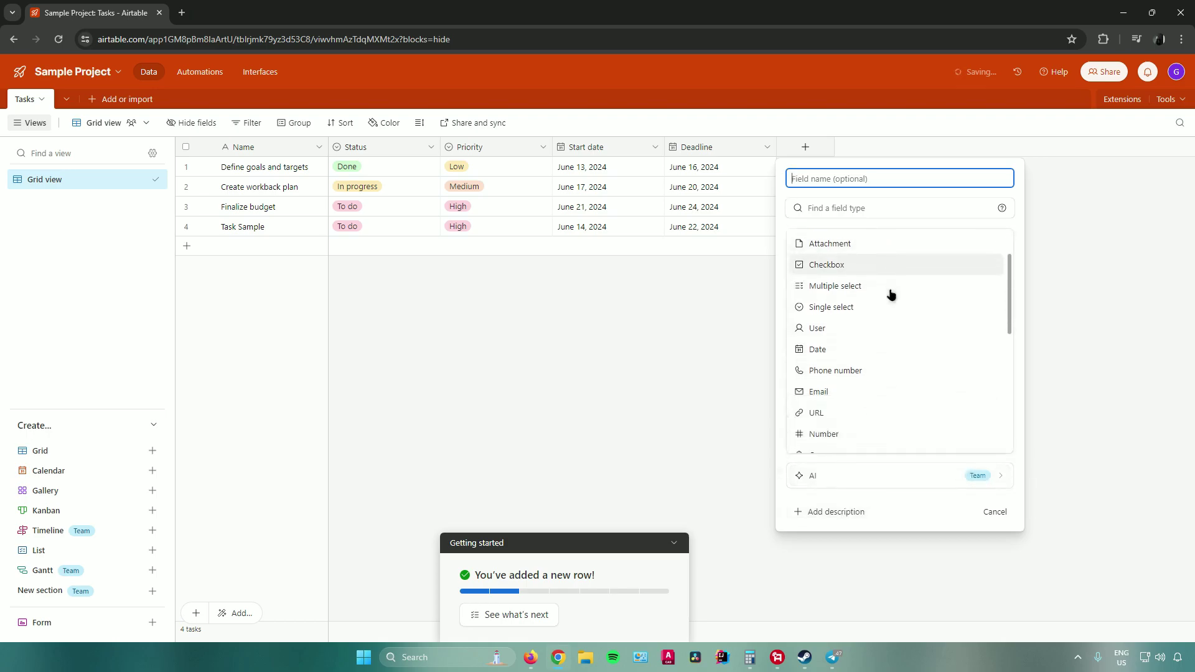
scroll(853, 388, "down", 1)
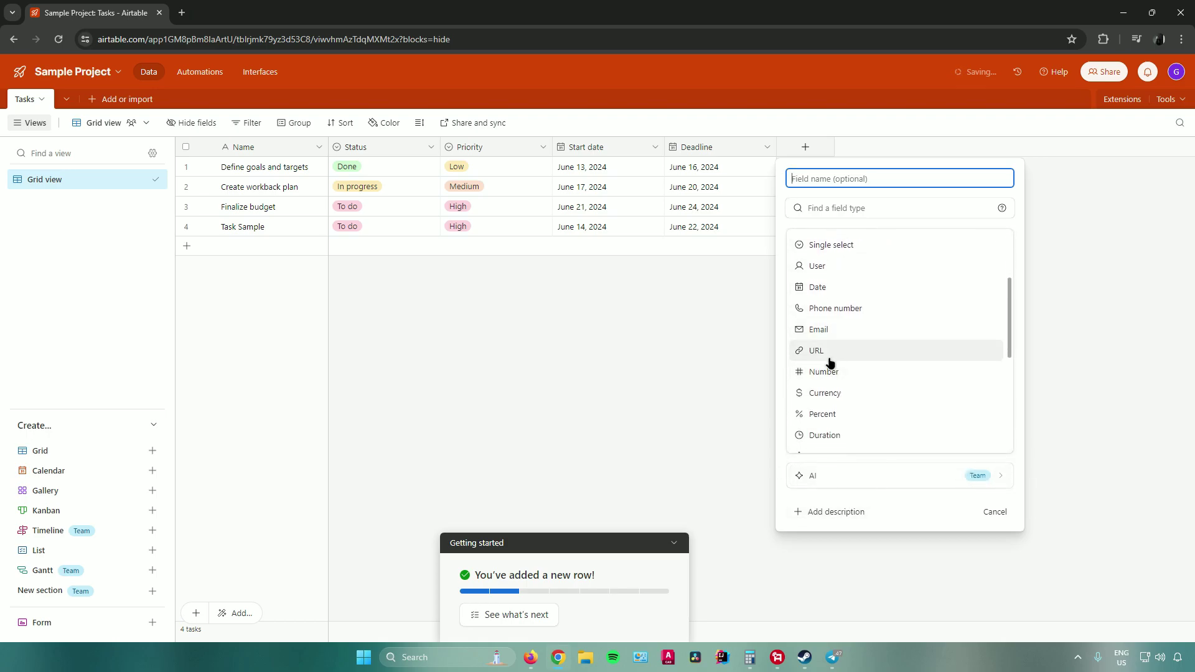
scroll(847, 402, "up", 1)
scroll(848, 402, "down", 1)
scroll(847, 400, "up", 2)
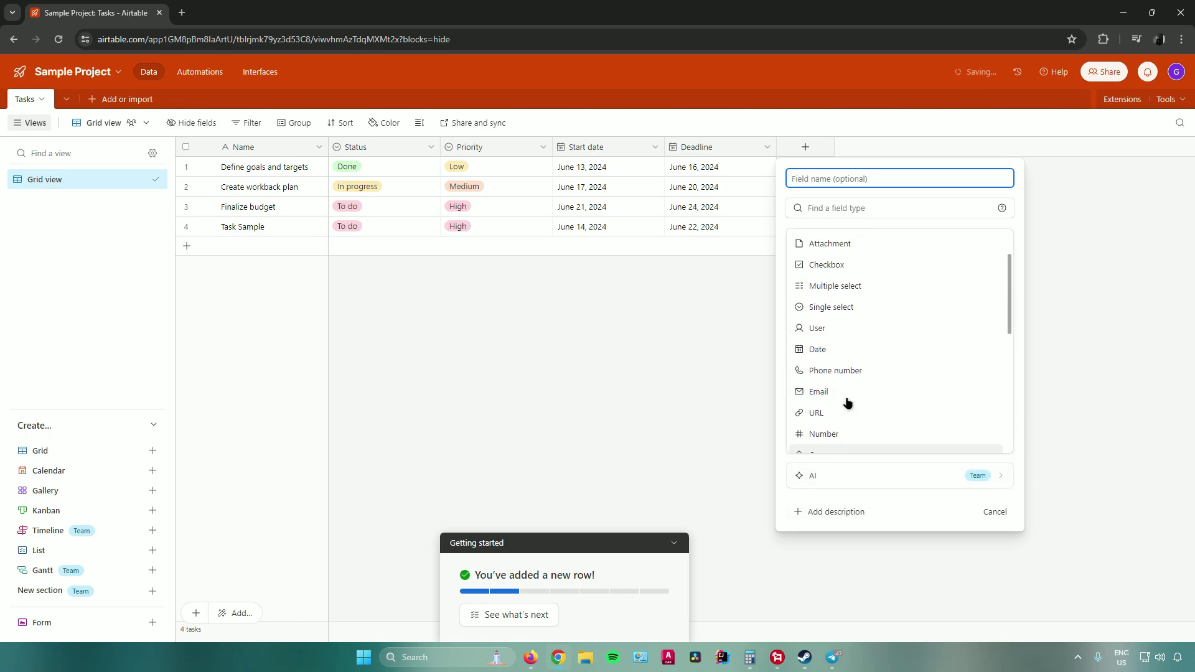
Step: Create an Attachment field named Add Files Here and check it in the expanded Define goals and targets record
left_click(834, 305)
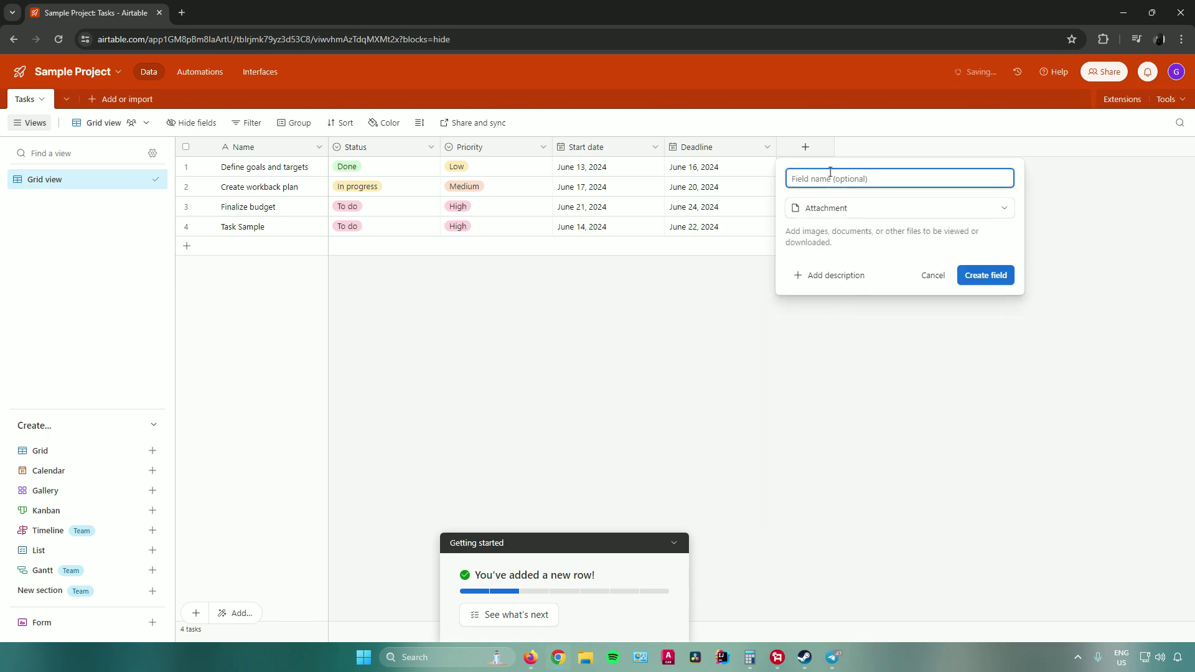
type("Add Files Here")
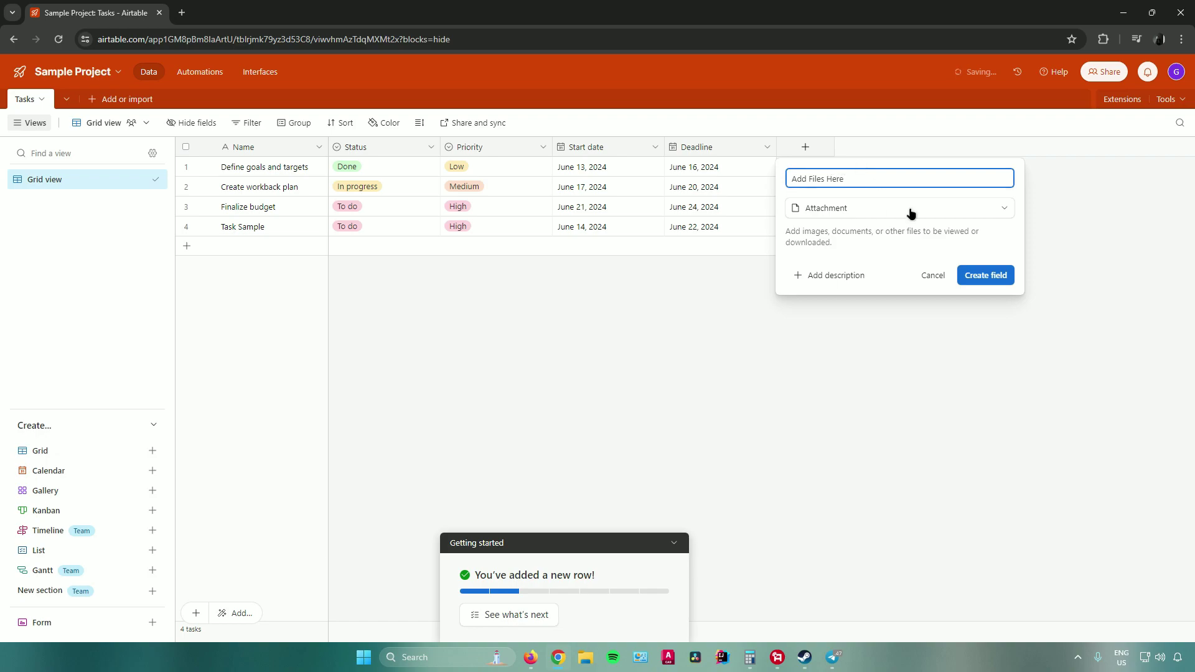
left_click(985, 275)
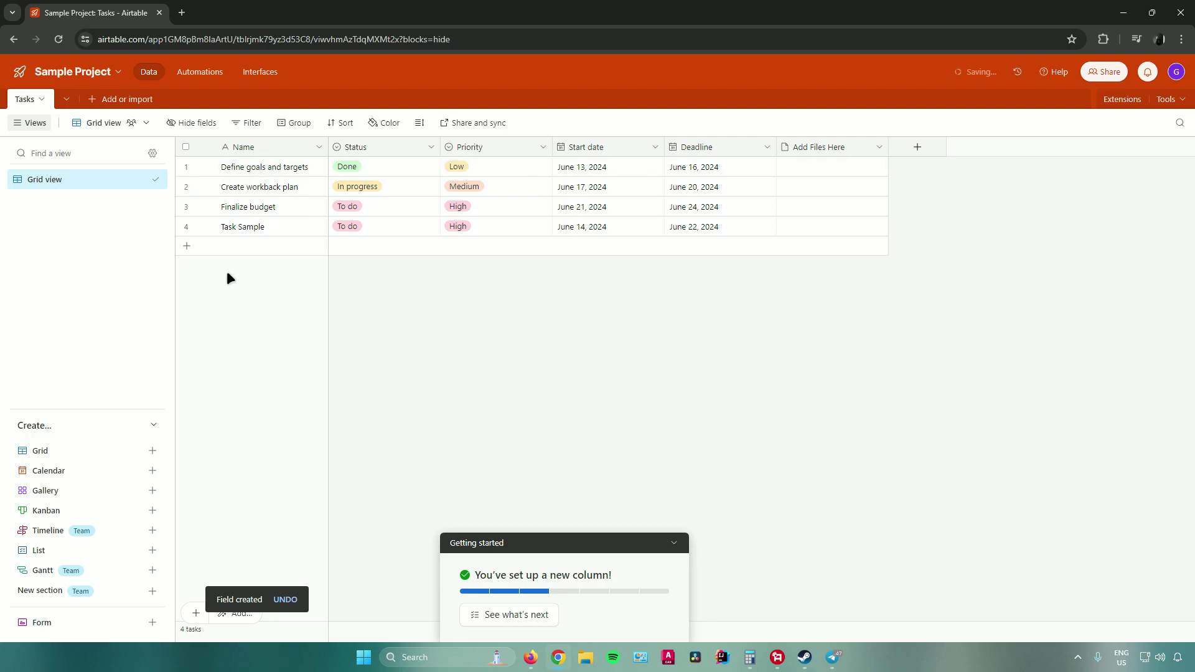
left_click(208, 170)
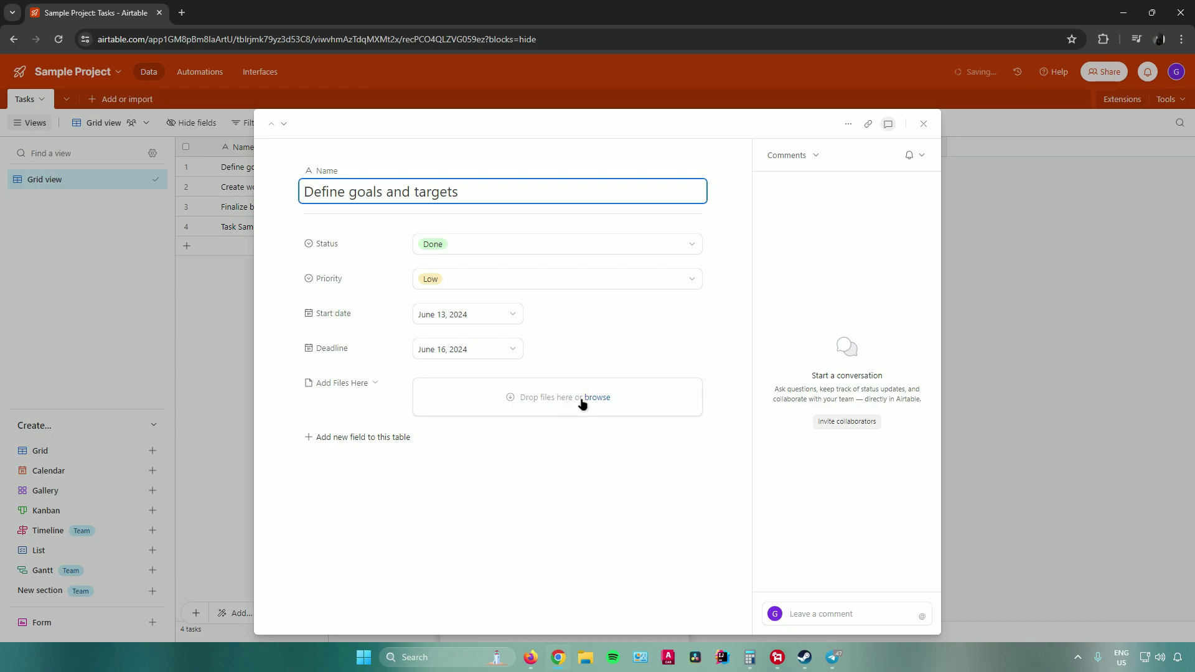
left_click(923, 124)
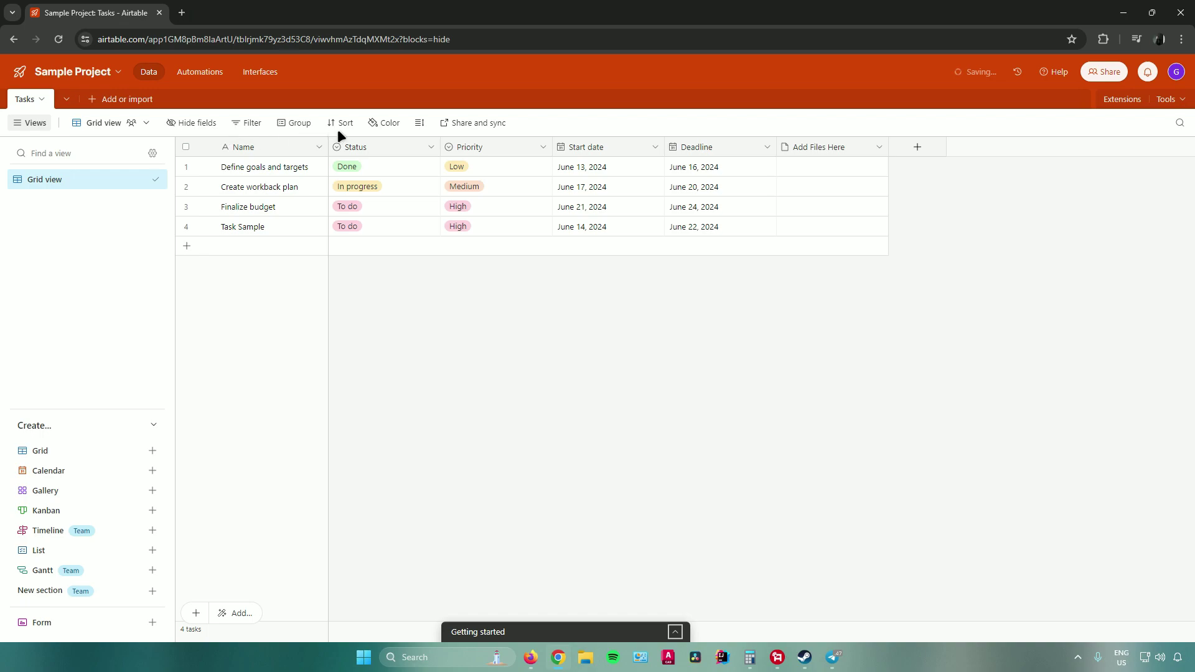
Step: Examine the Grid view's management options, including the collaborative, personal and locked view permissions
left_click(97, 122)
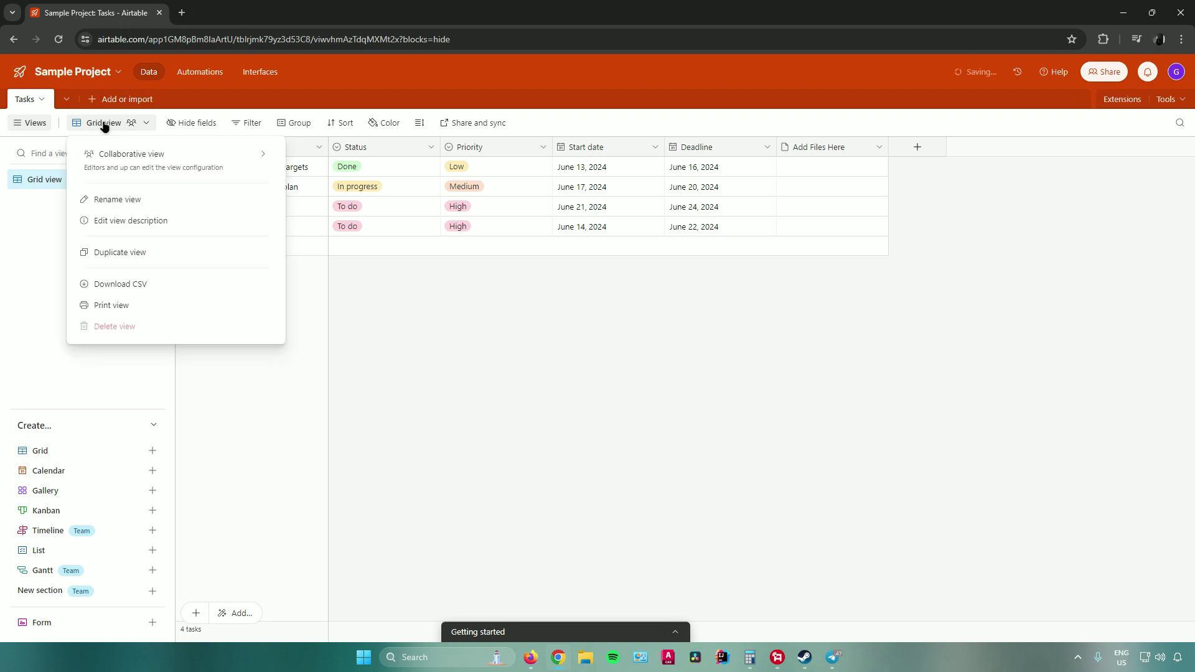
mouse_move(106, 158)
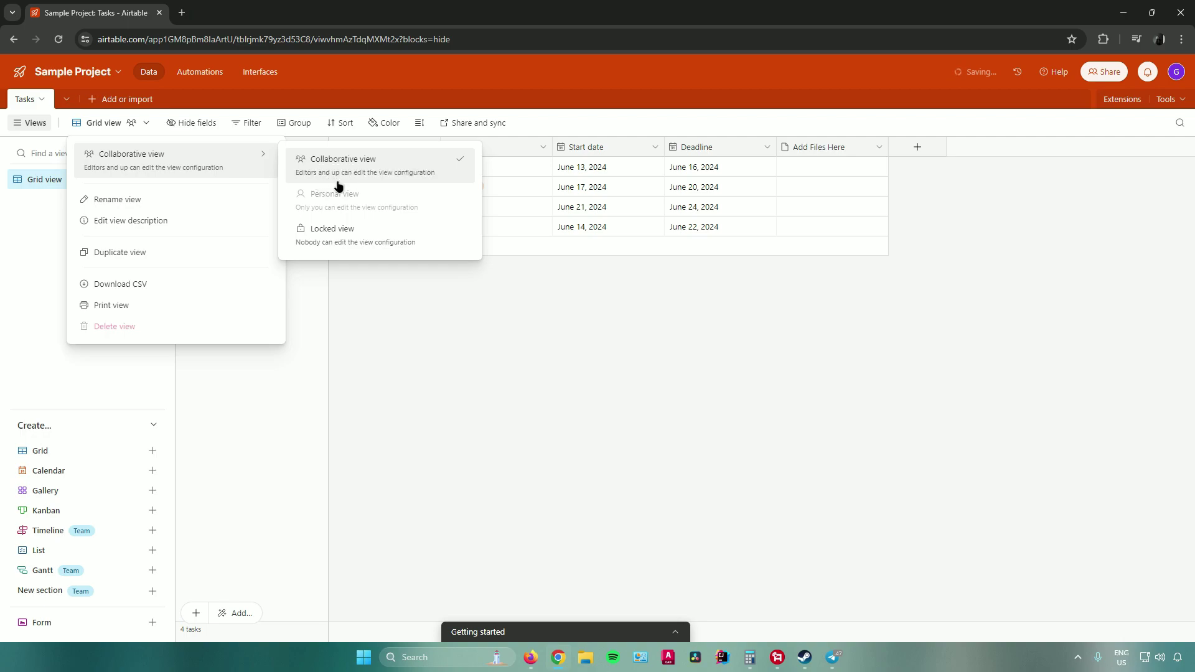
mouse_move(394, 205)
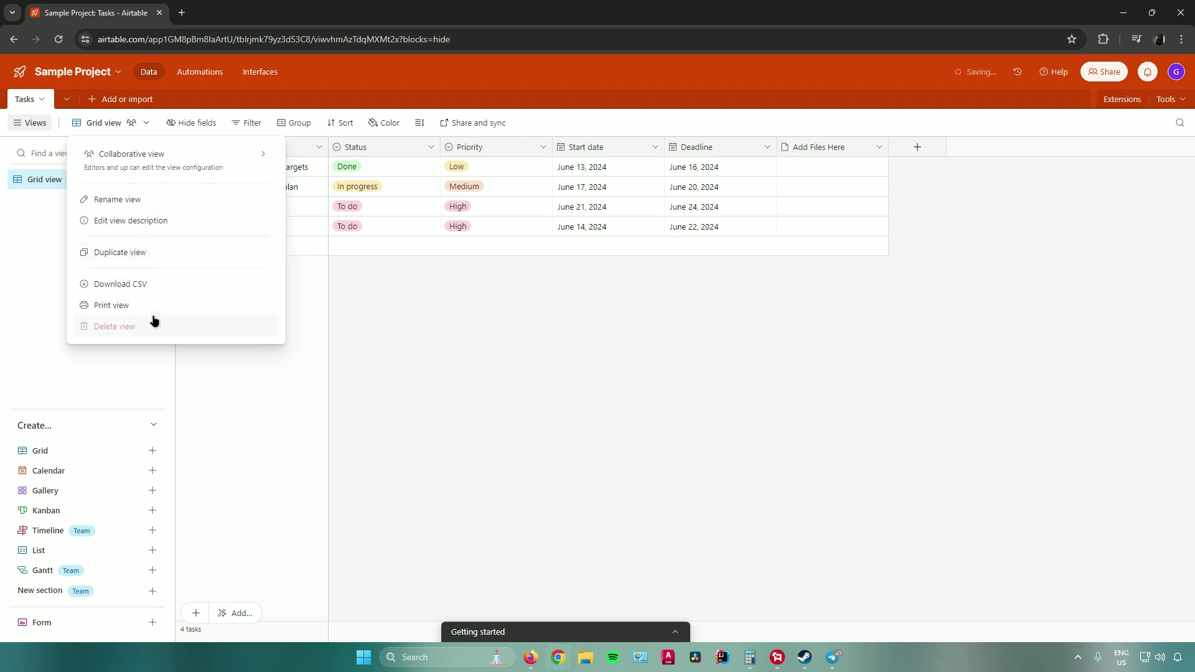
left_click(234, 373)
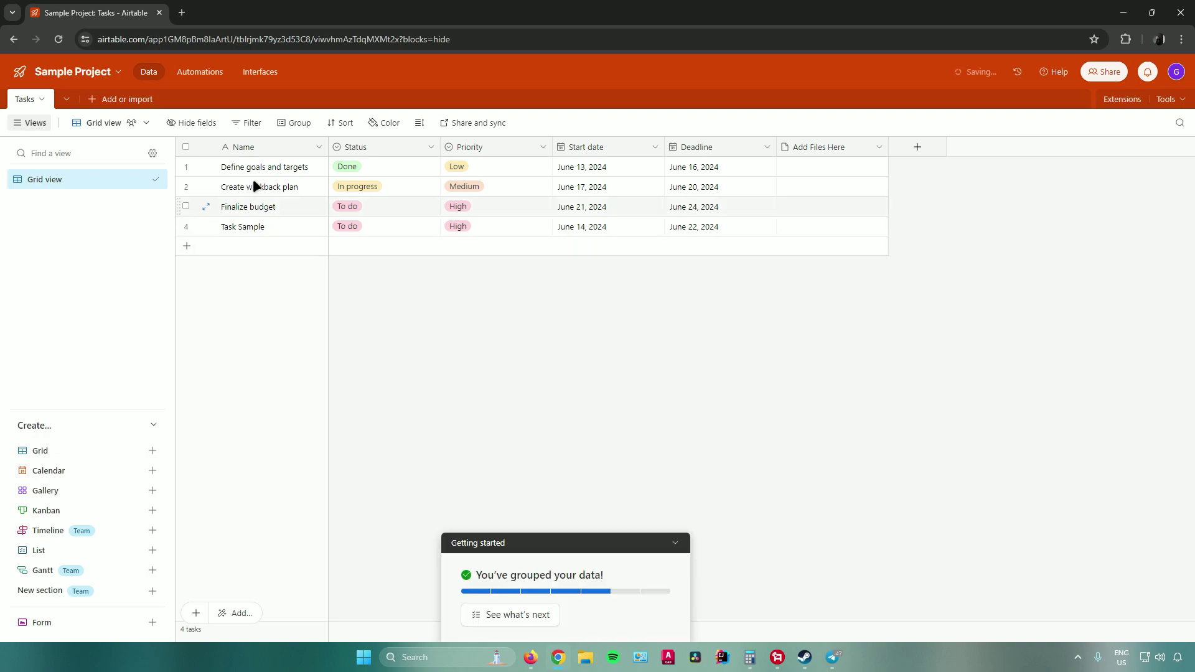
Step: Hide all fields in the Grid view and show them all again
left_click(194, 124)
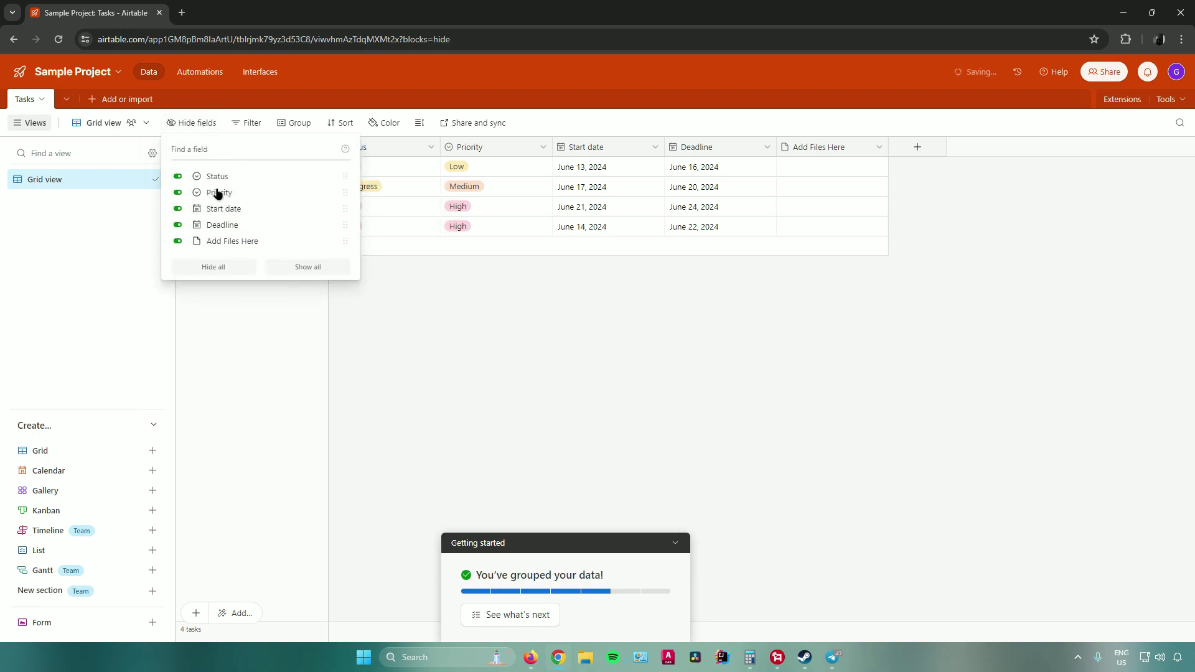
left_click(221, 267)
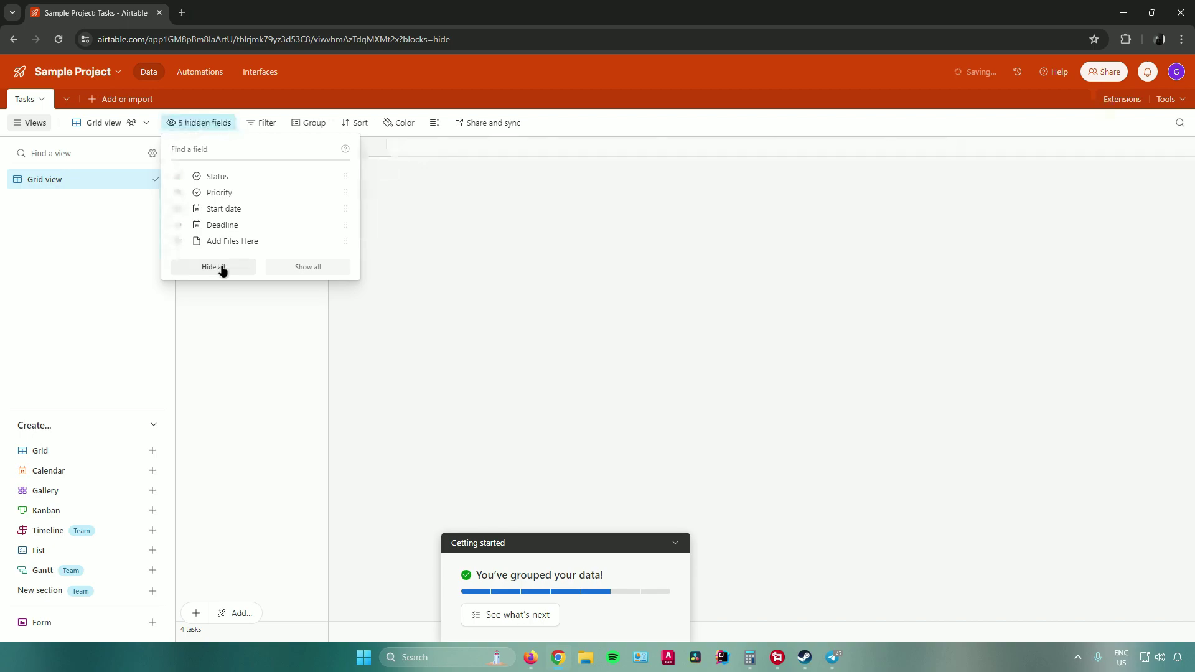
left_click(300, 267)
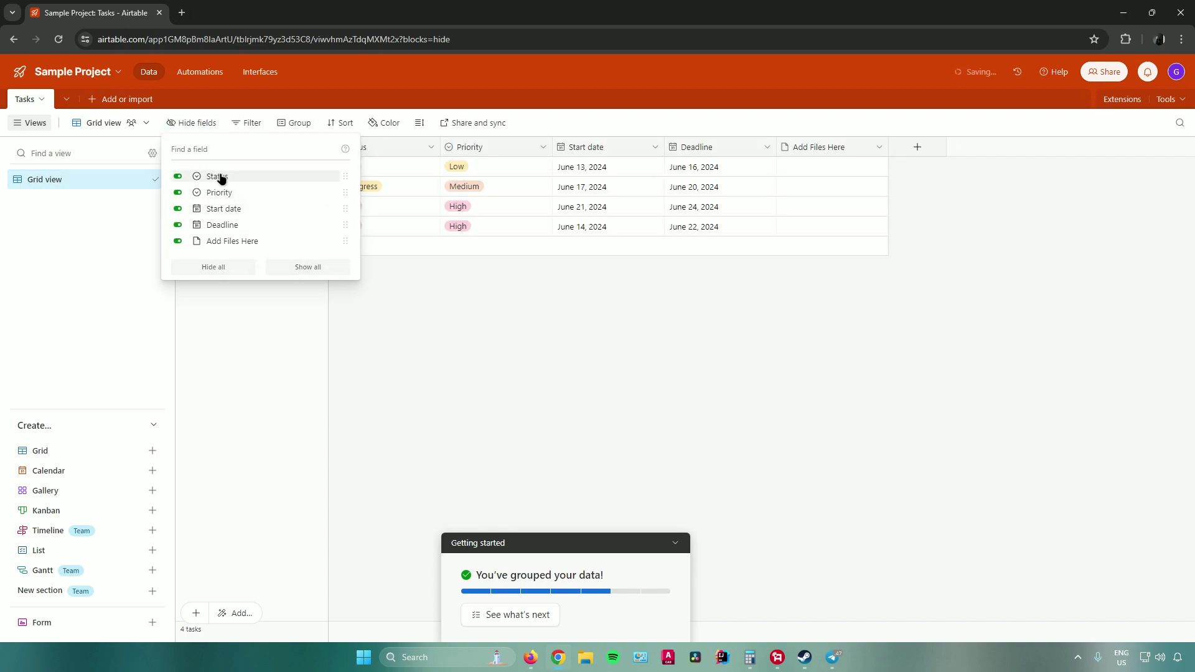
Step: Examine the filter conditions and the fields available for grouping and sorting the tasks
left_click(247, 123)
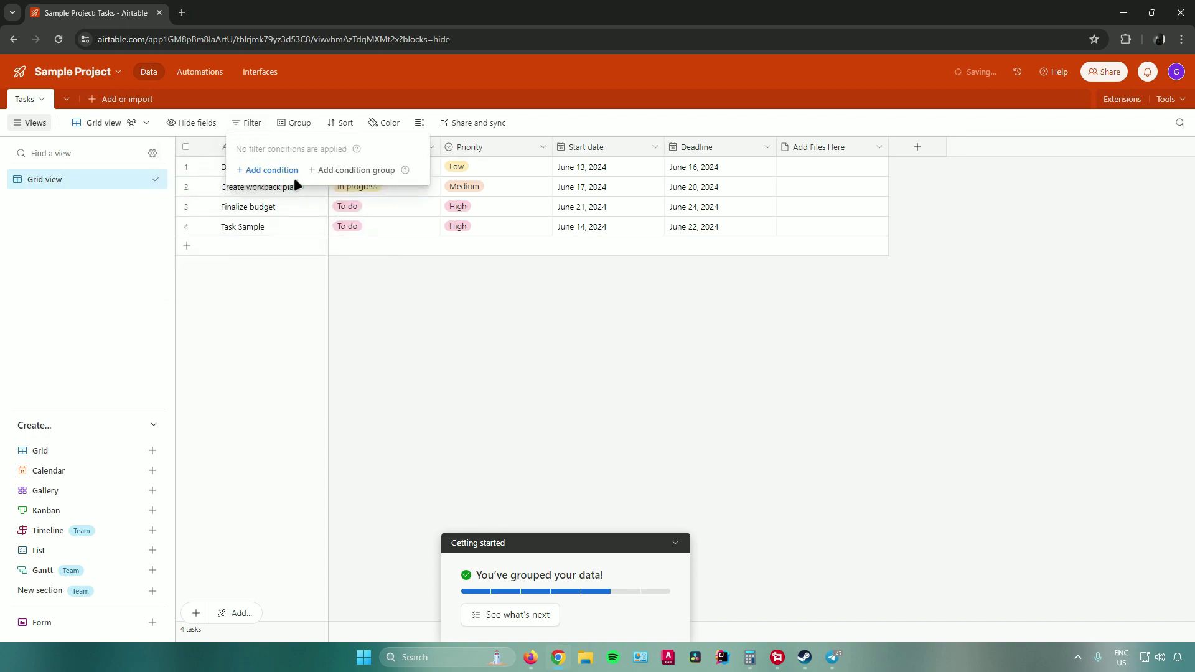
left_click(292, 123)
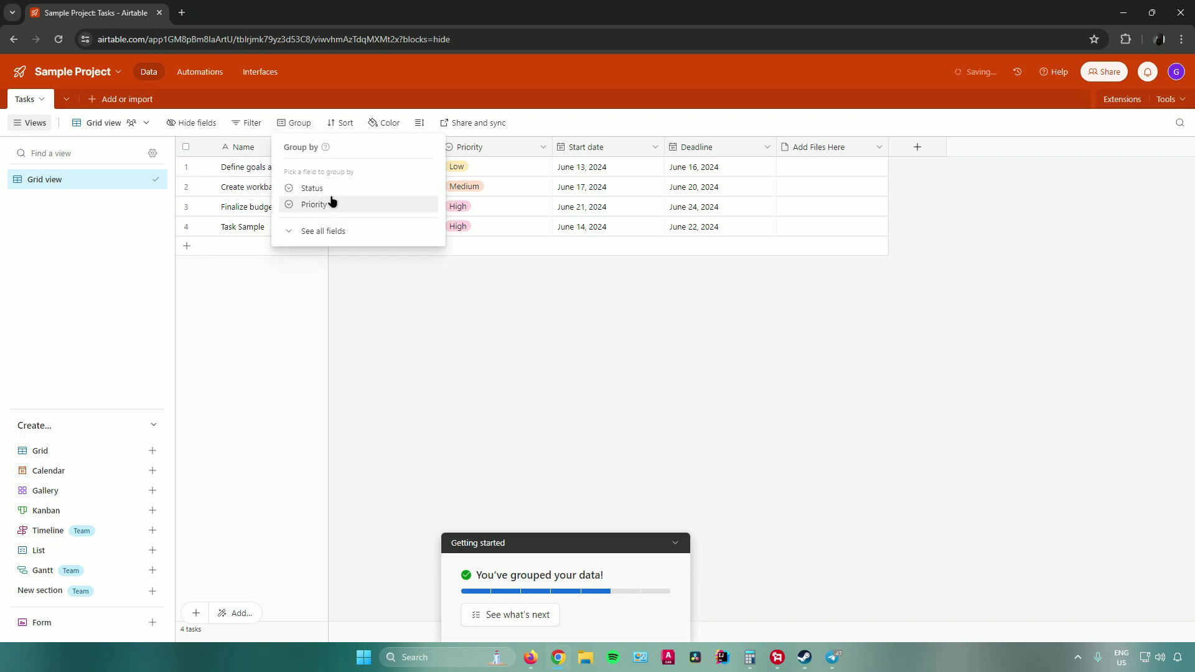
left_click(326, 231)
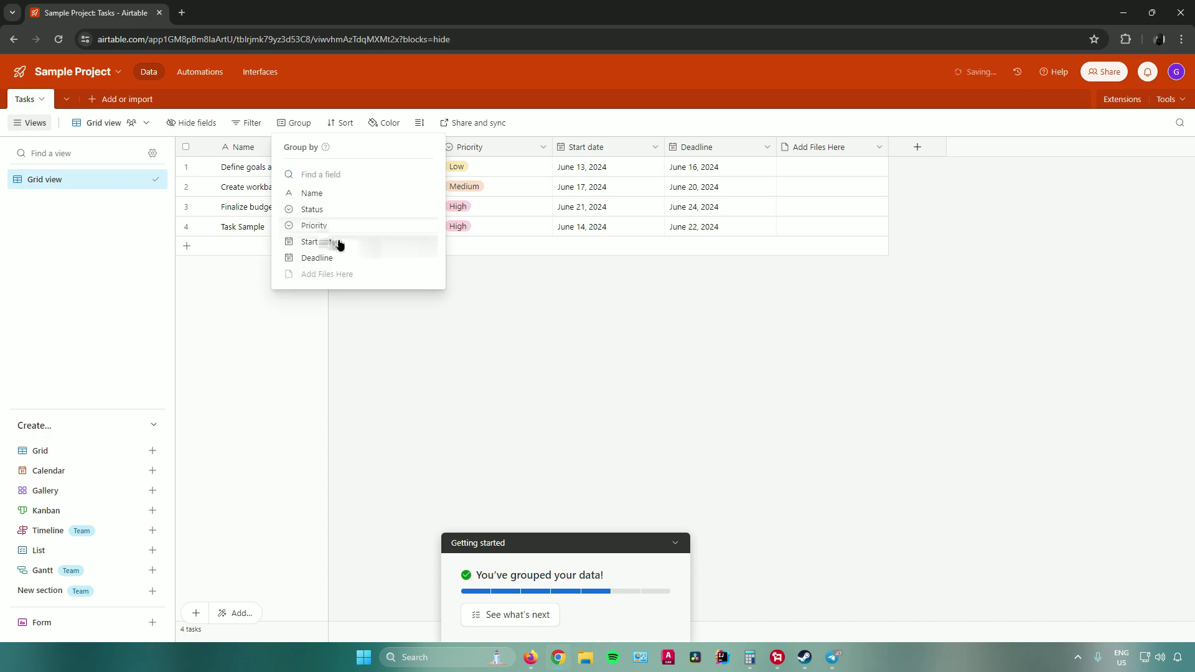
left_click(335, 123)
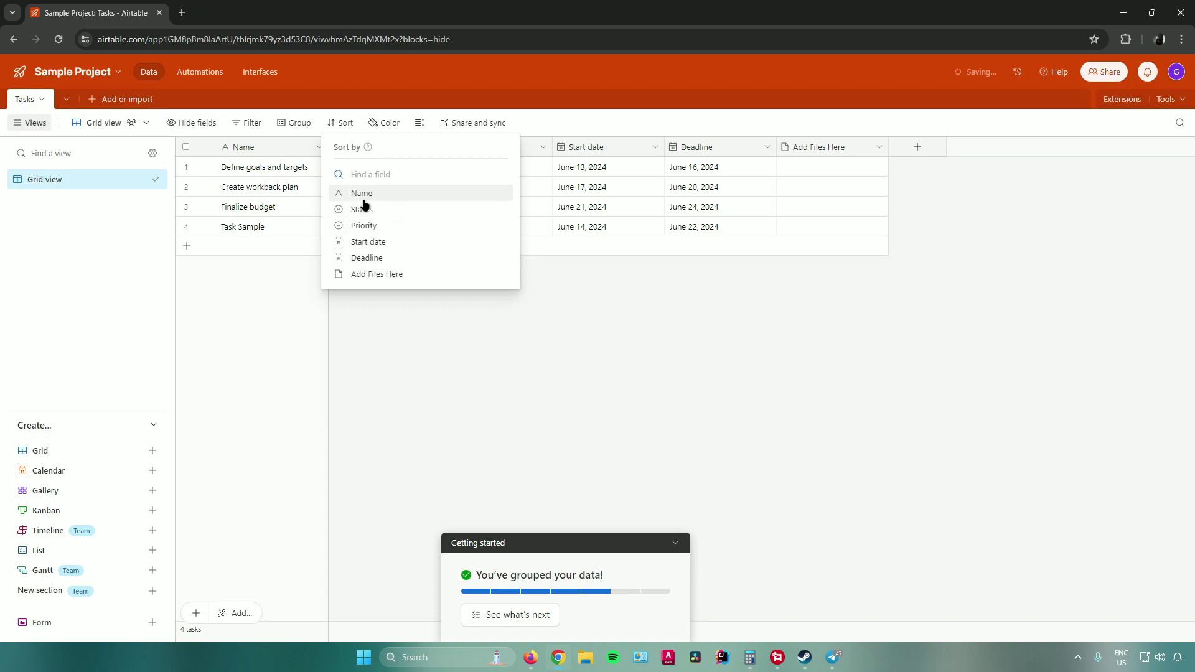
Step: Color the tasks by the Status select field and remove the coloring again
left_click(384, 124)
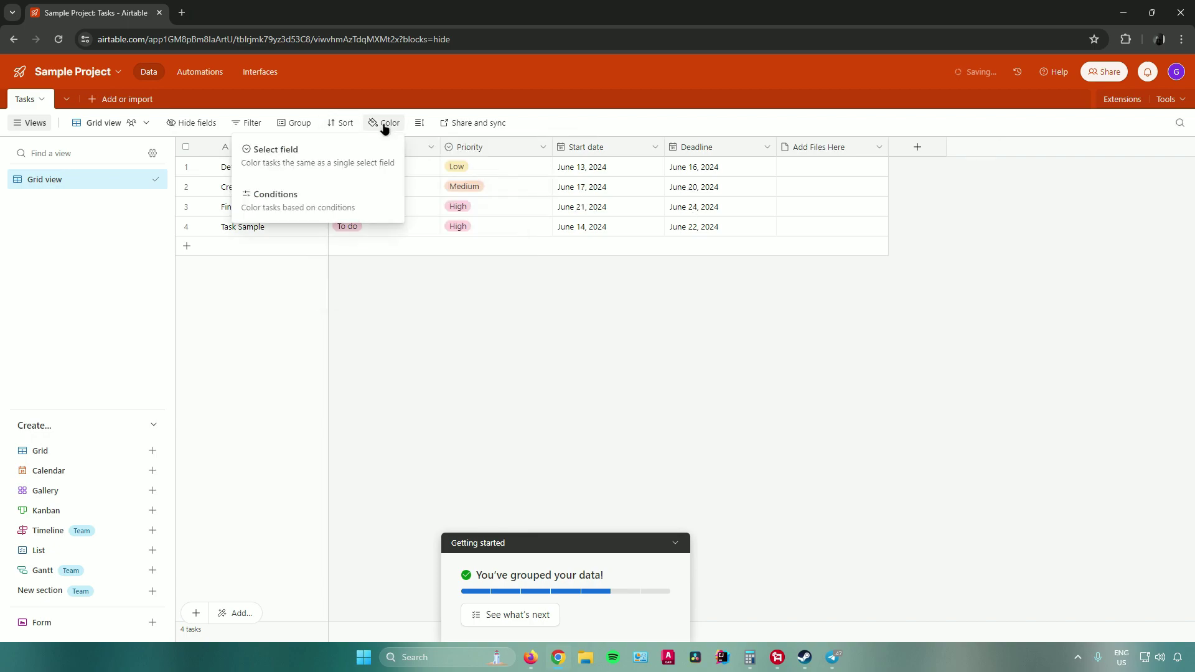
left_click(315, 153)
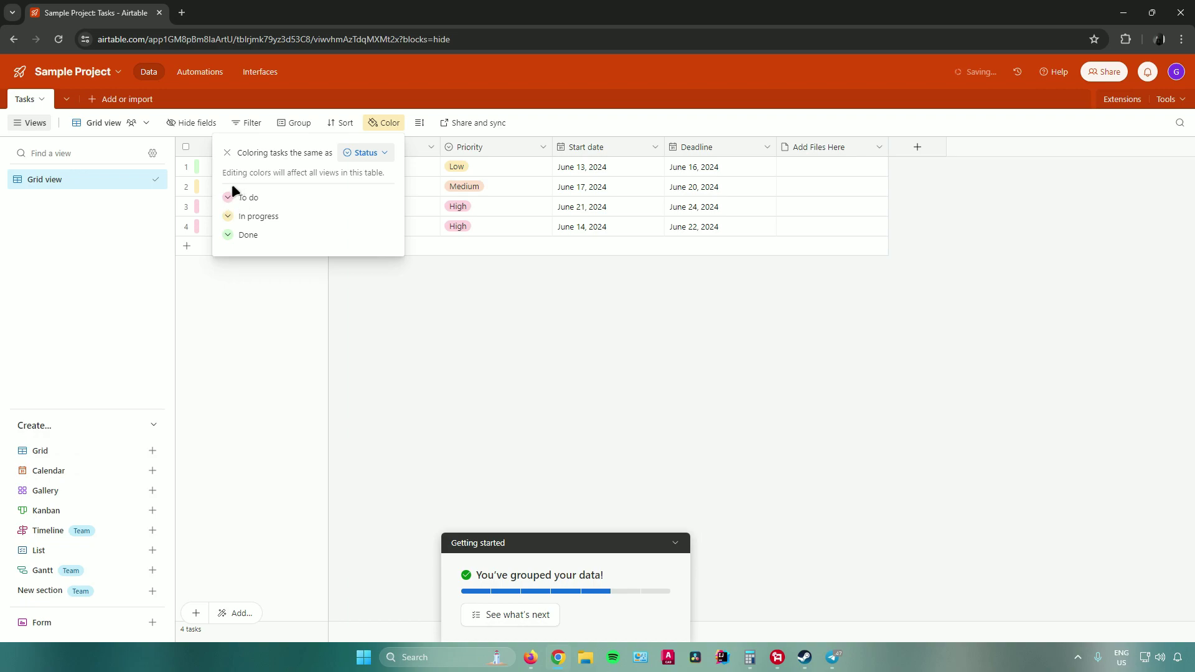
left_click(227, 153)
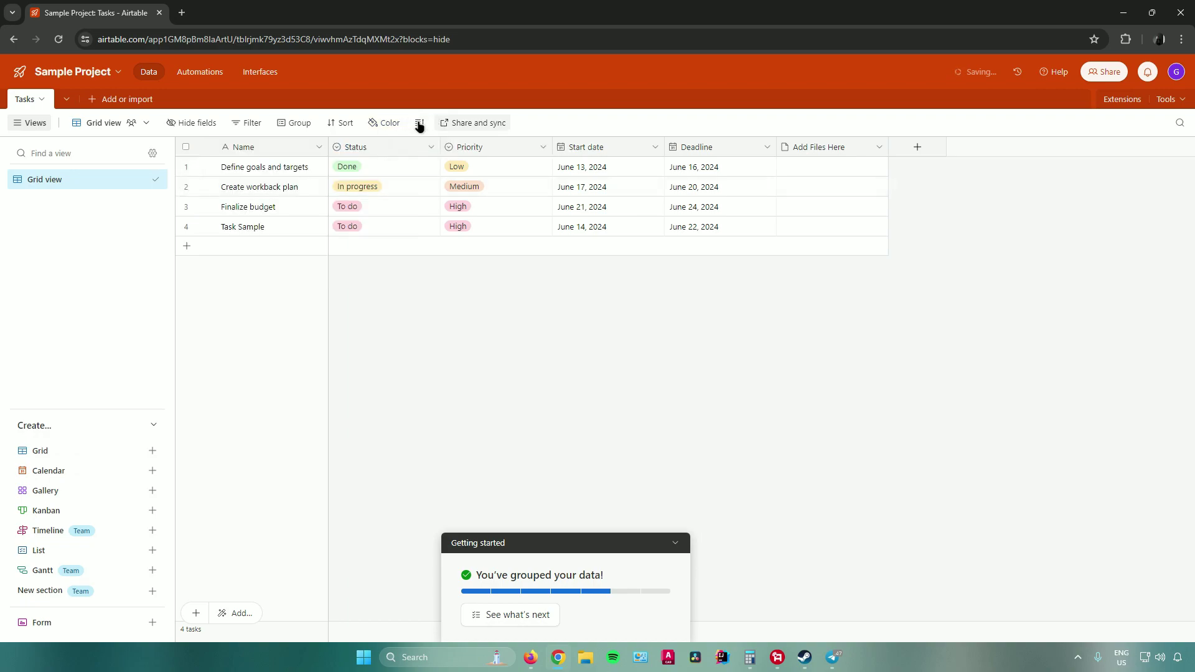
Step: Examine the row height choices and the Grid view's sharing, syncing and embedding options
left_click(419, 124)
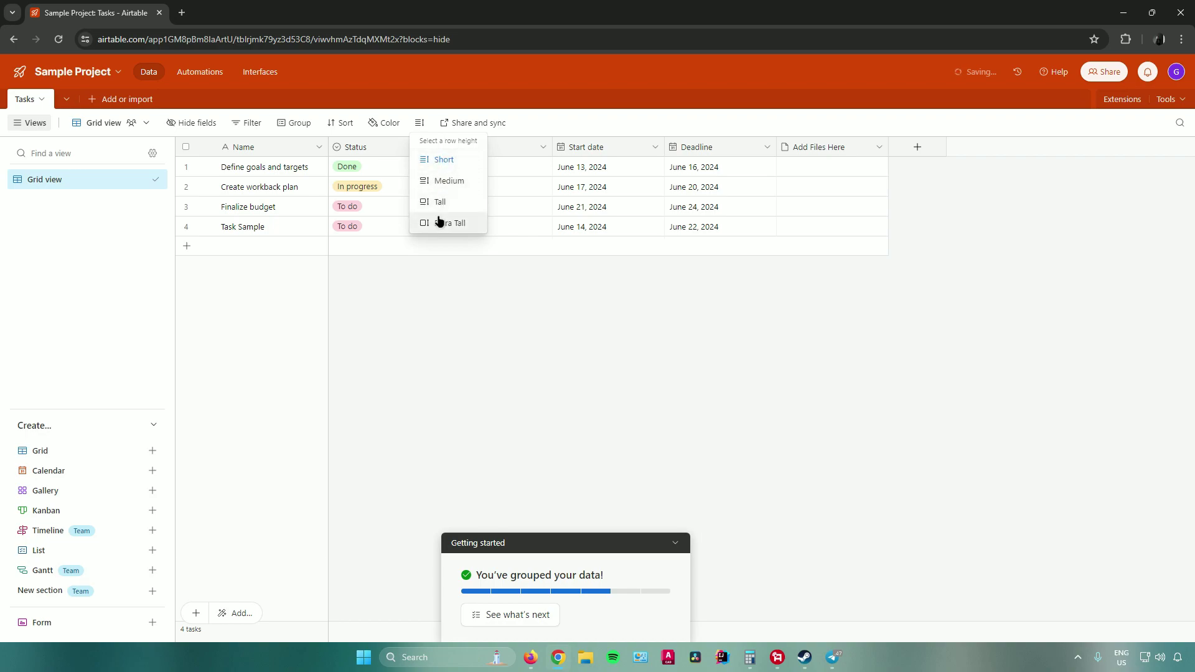
left_click(461, 283)
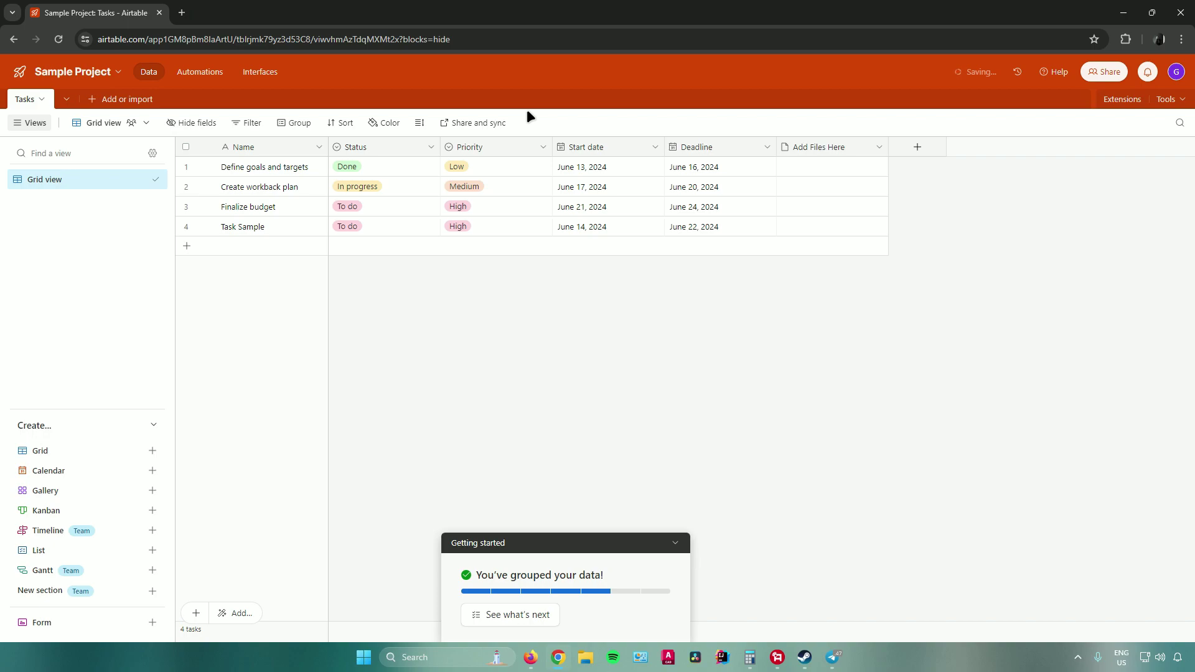
left_click(487, 122)
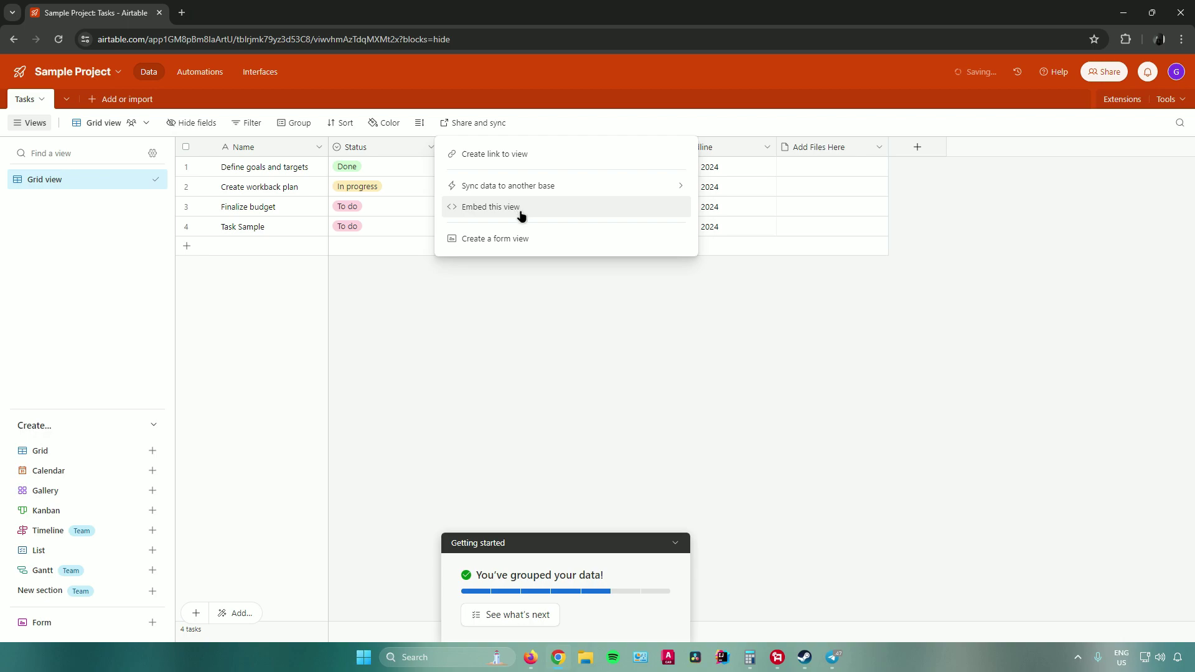
left_click(571, 300)
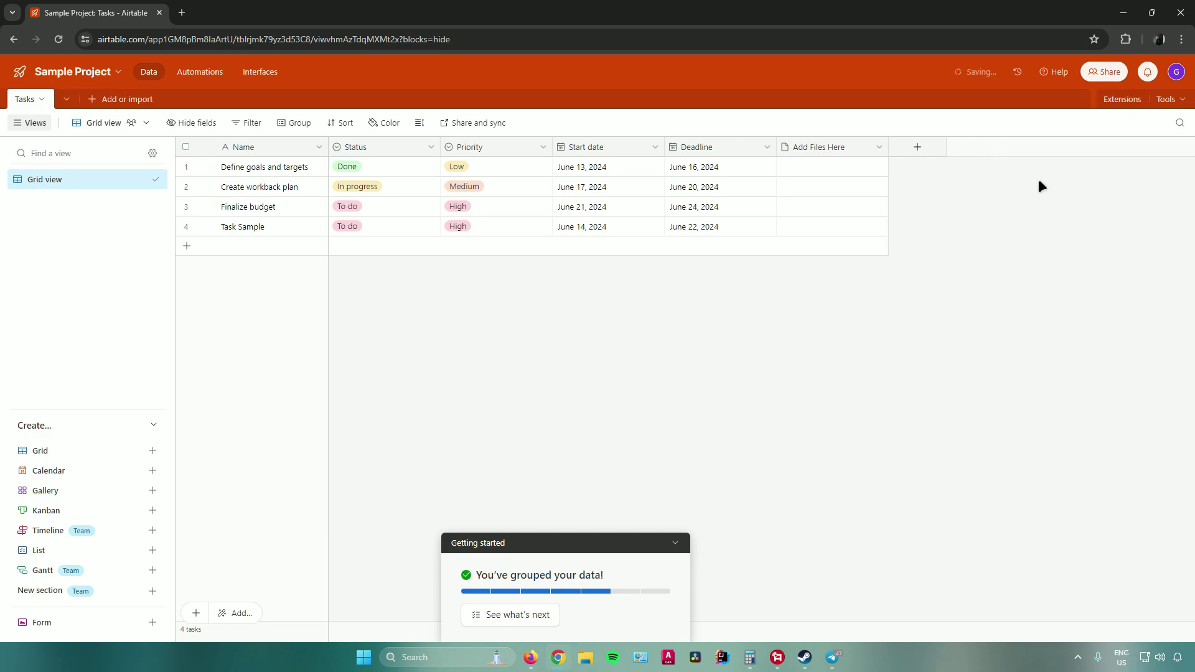
Step: Examine the base's sharing options: email invite with its permission levels, invite link creation and public sharing
left_click(1095, 73)
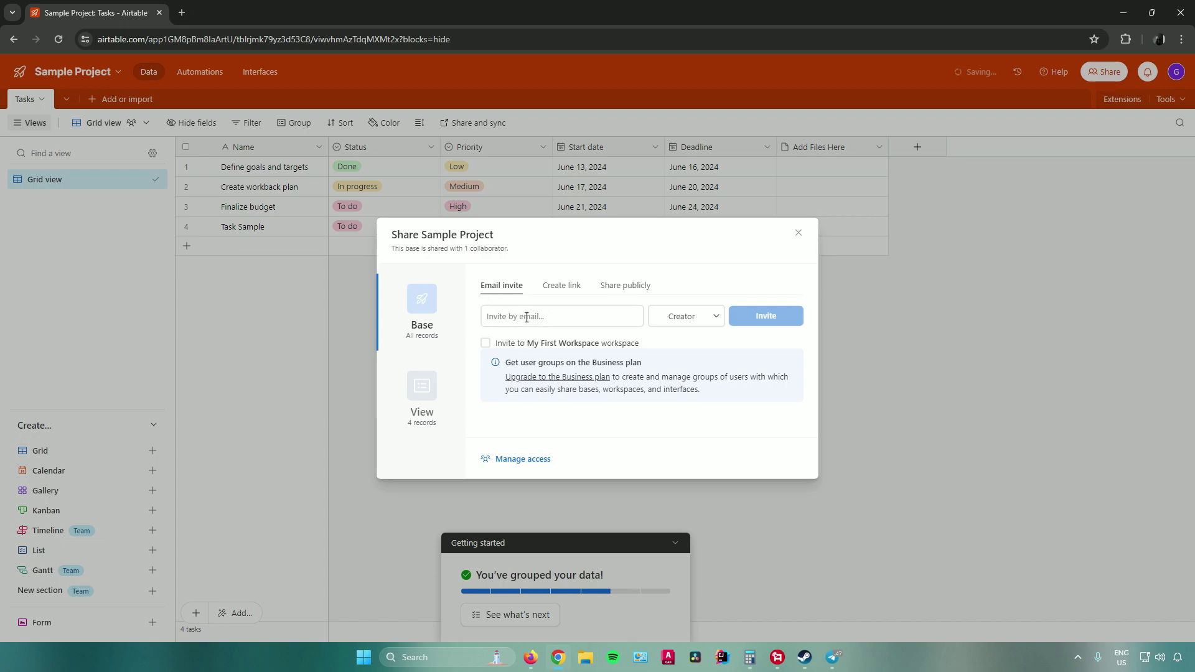
left_click(676, 318)
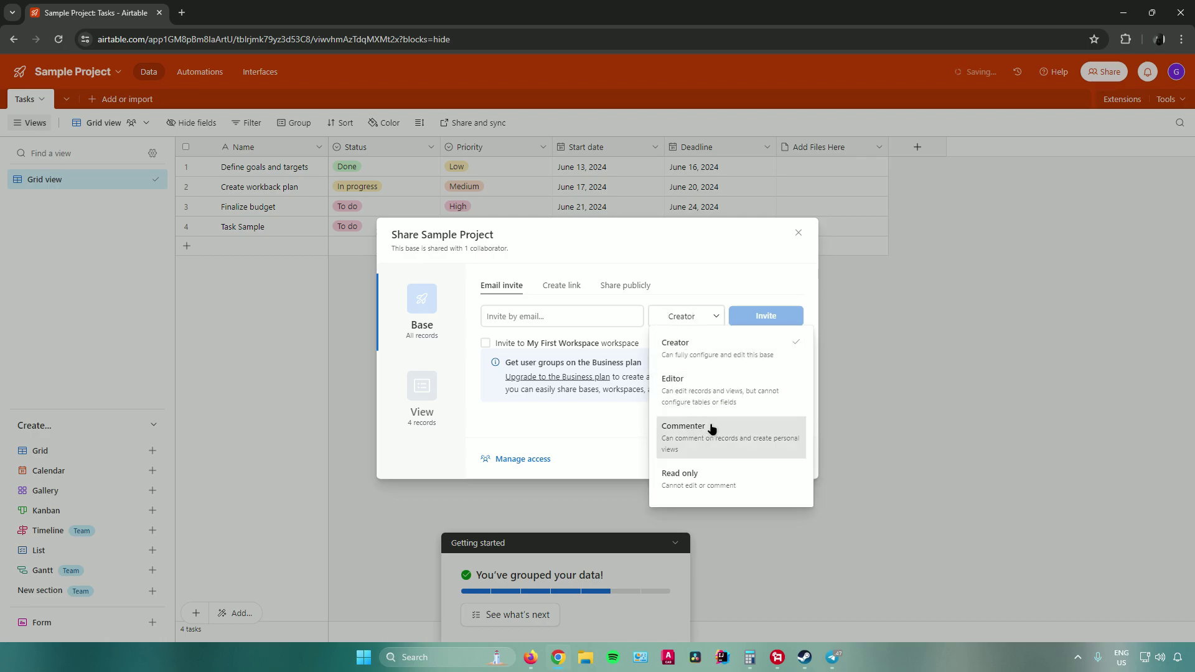
left_click(690, 314)
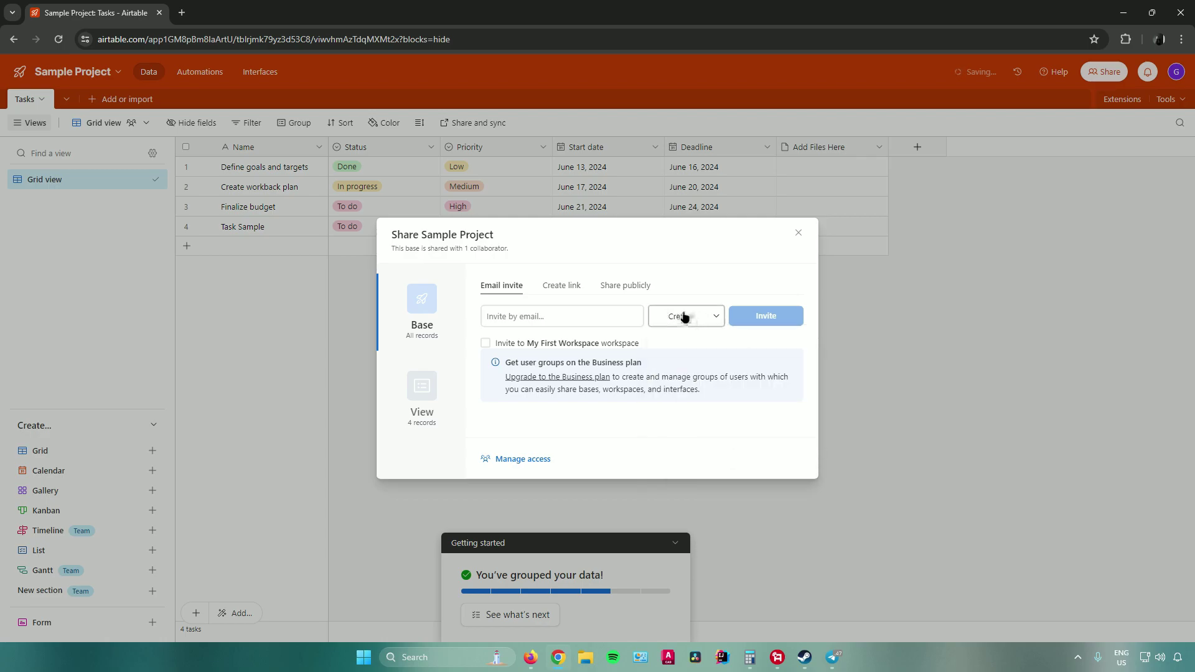
left_click(573, 287)
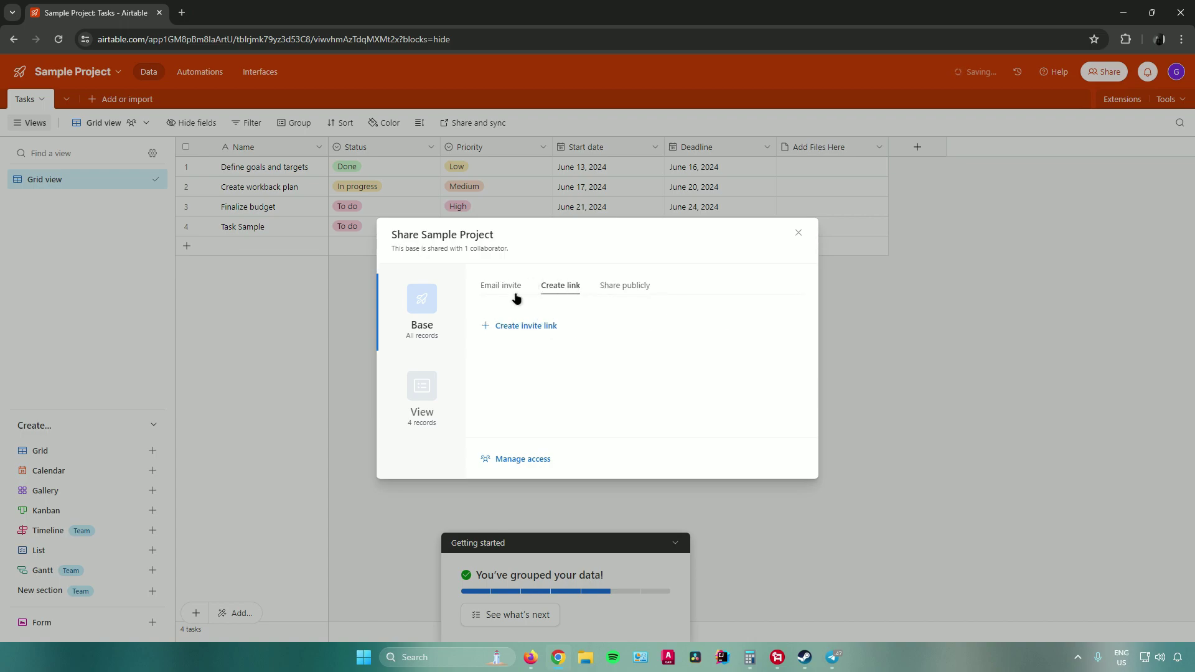
left_click(614, 290)
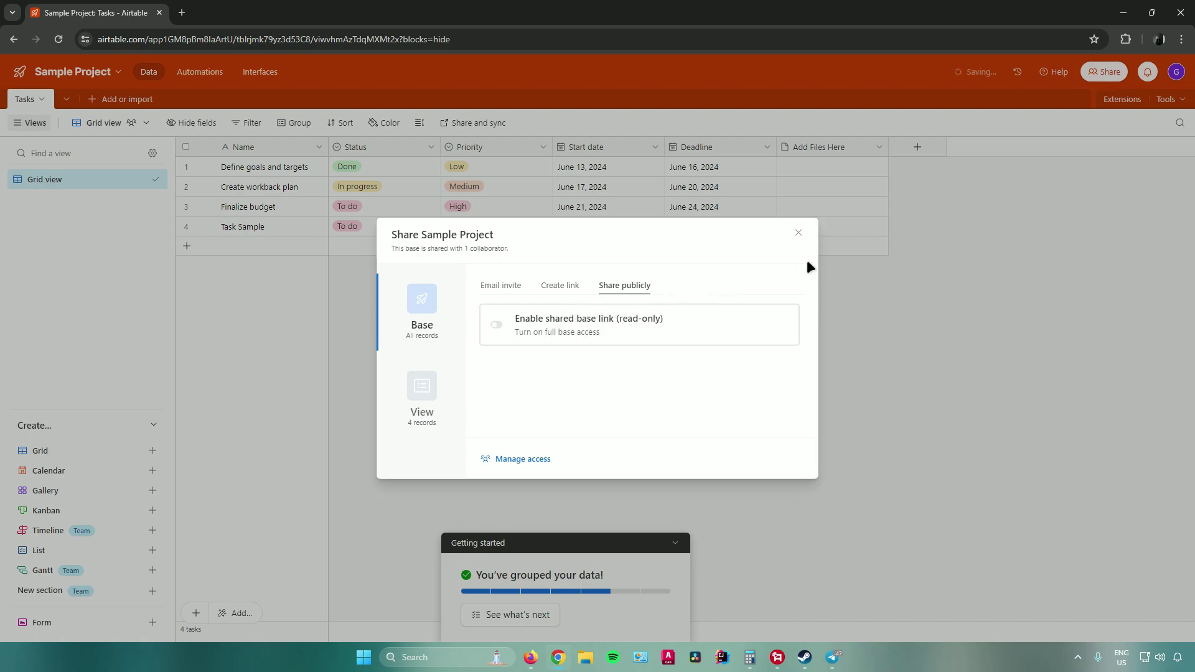
left_click(798, 233)
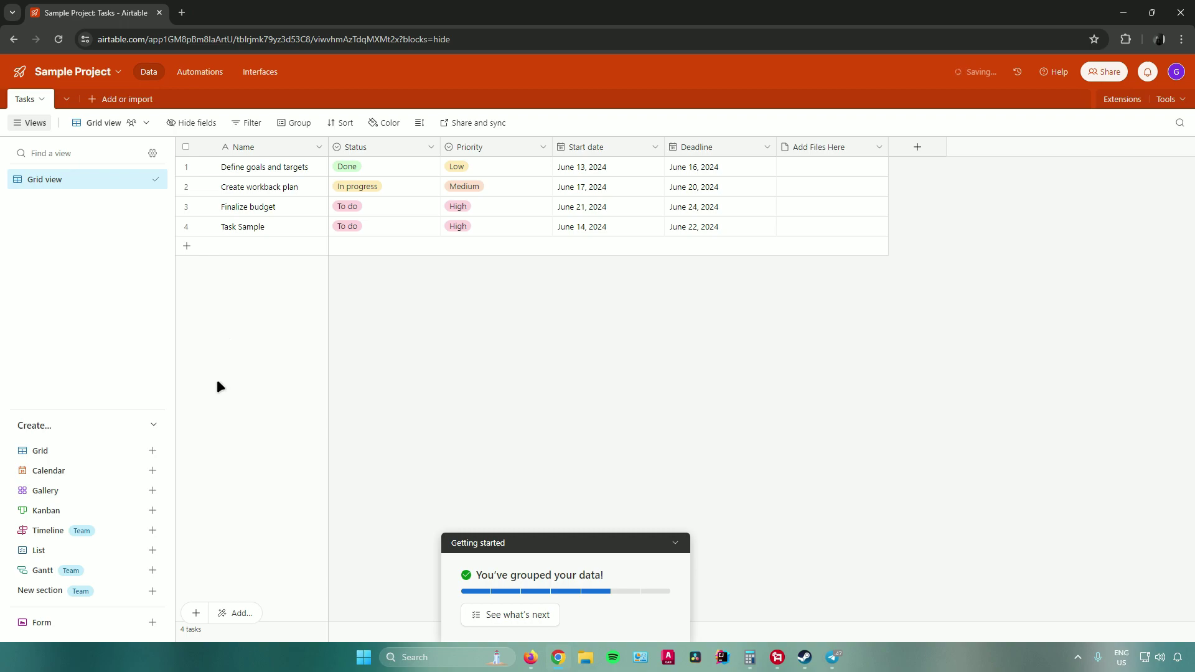
Step: Create a collaborative Calendar view using the Start date field and a collaborative Gallery view for the tasks
left_click(152, 471)
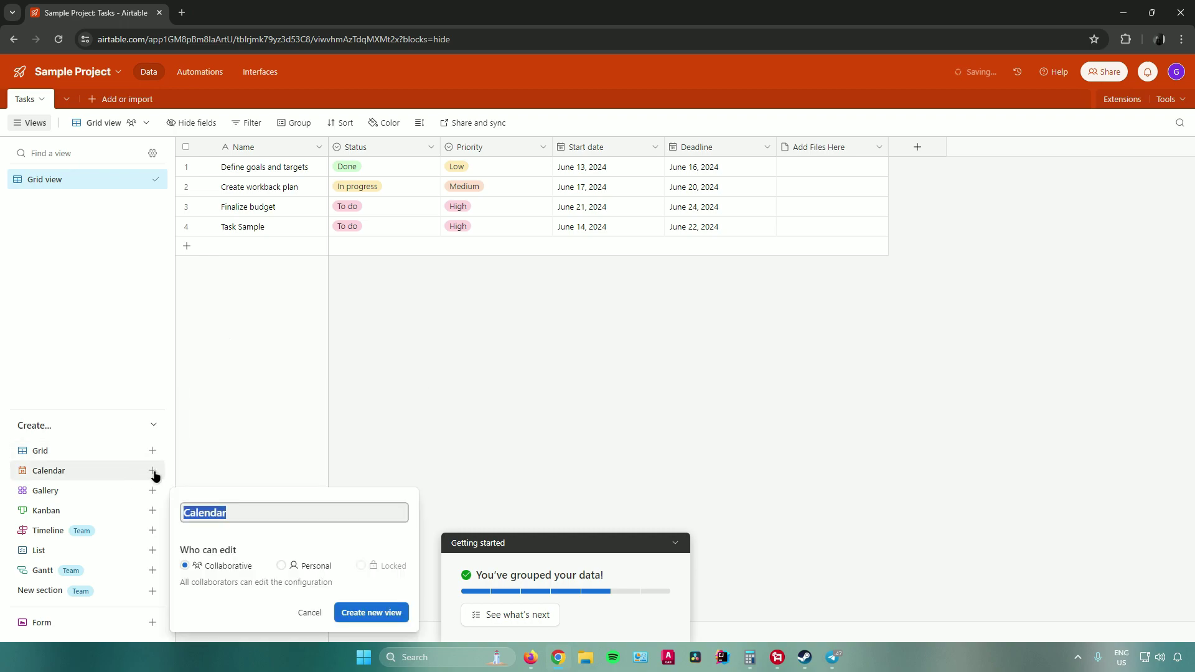
left_click(373, 612)
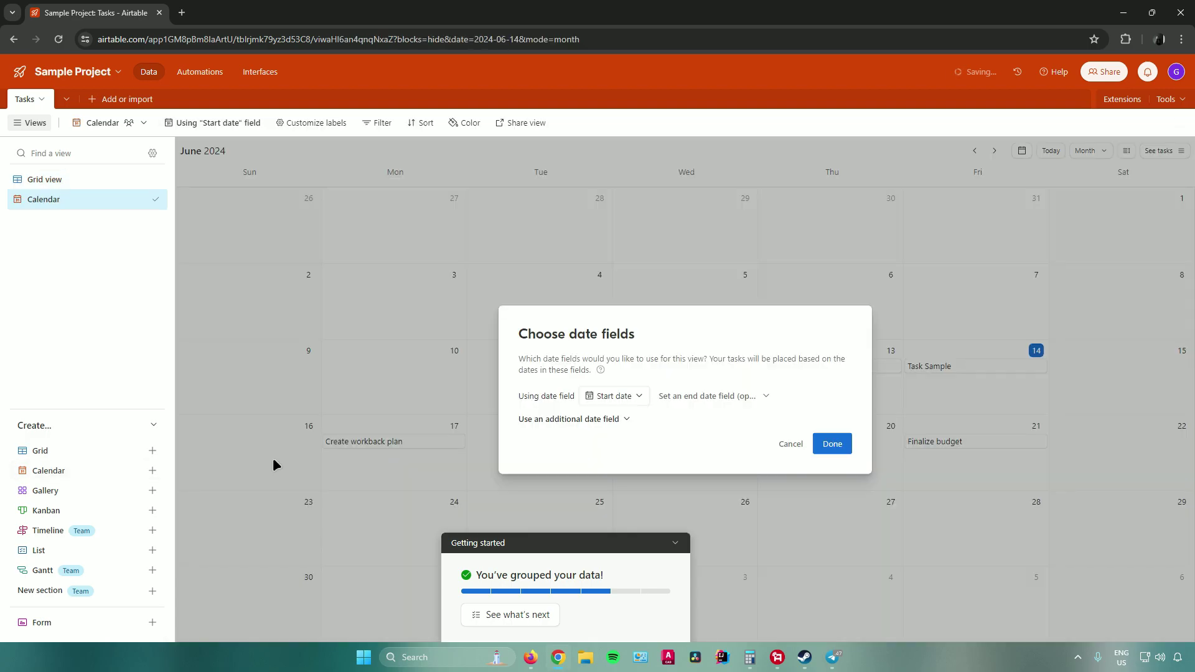
left_click(817, 445)
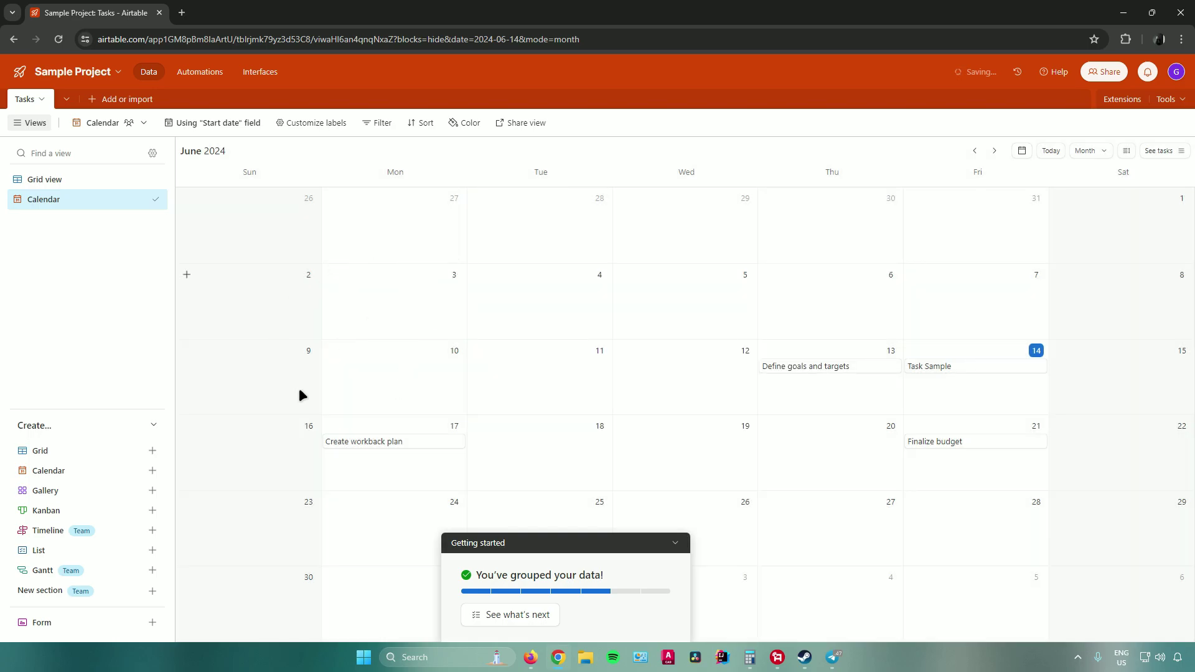
left_click(152, 491)
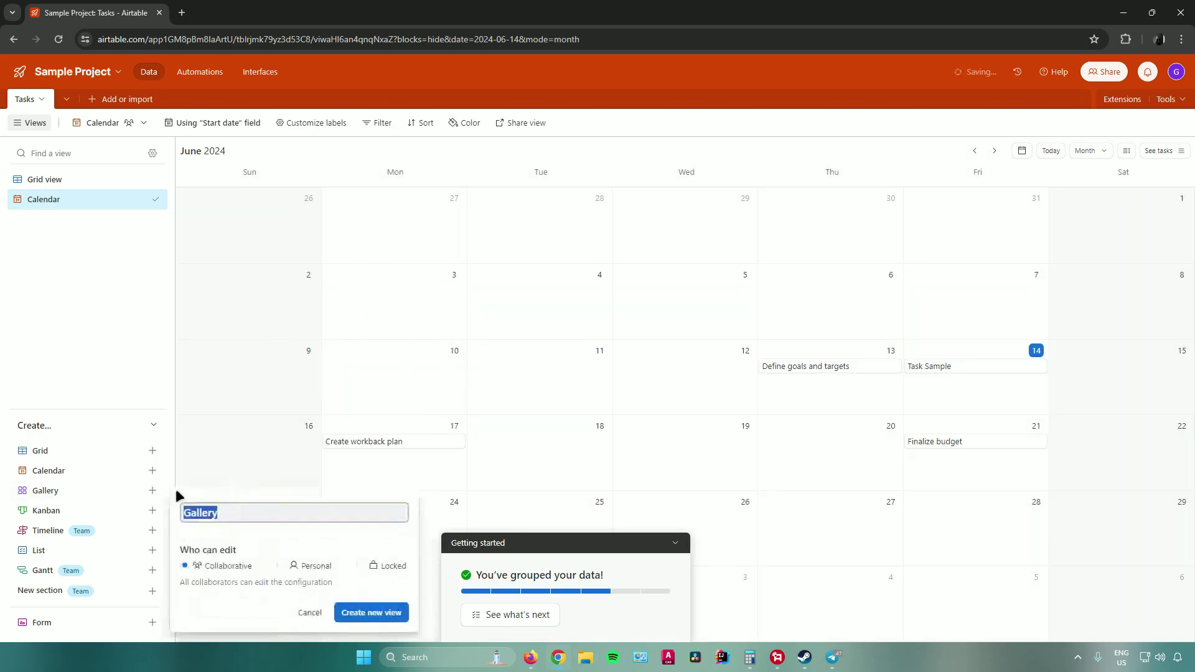
left_click(373, 613)
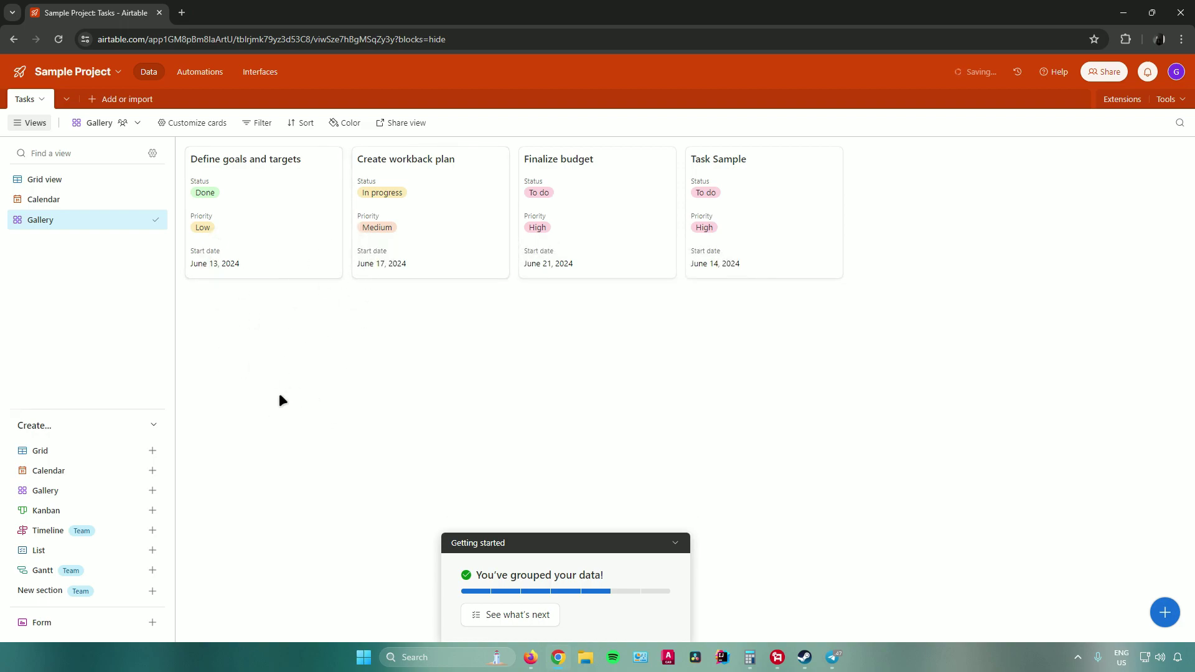
Step: Create a collaborative Kanban view stacked by the Status field and a collaborative List view for the tasks
left_click(153, 510)
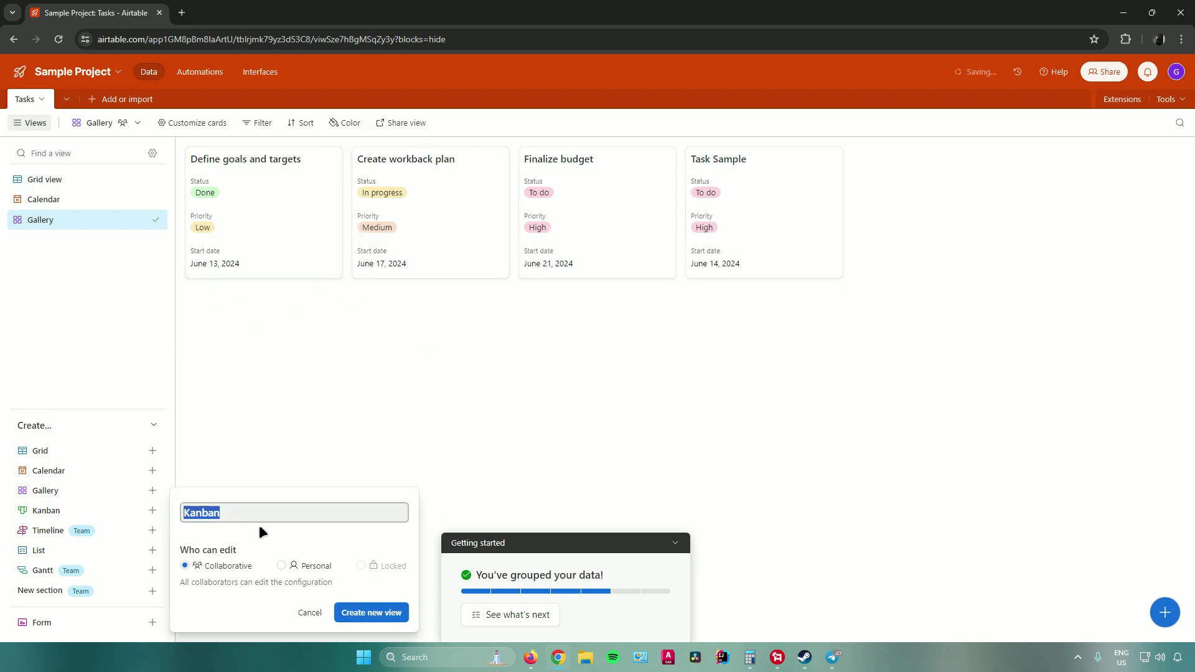
left_click(394, 617)
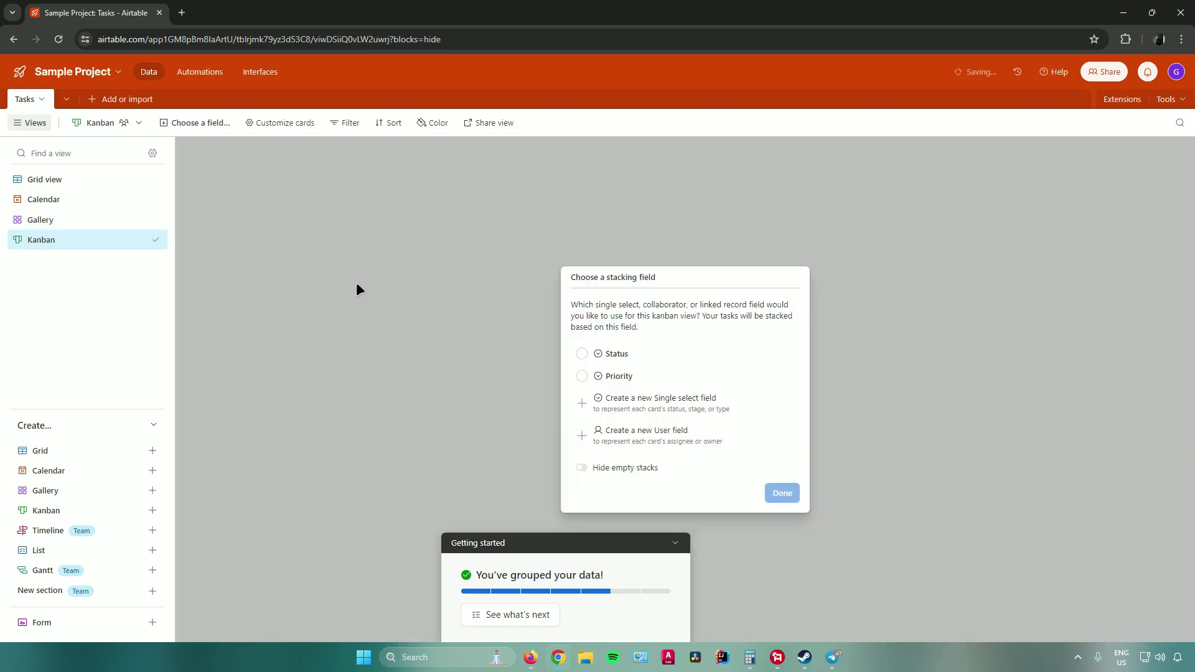
left_click(649, 471)
left_click(581, 354)
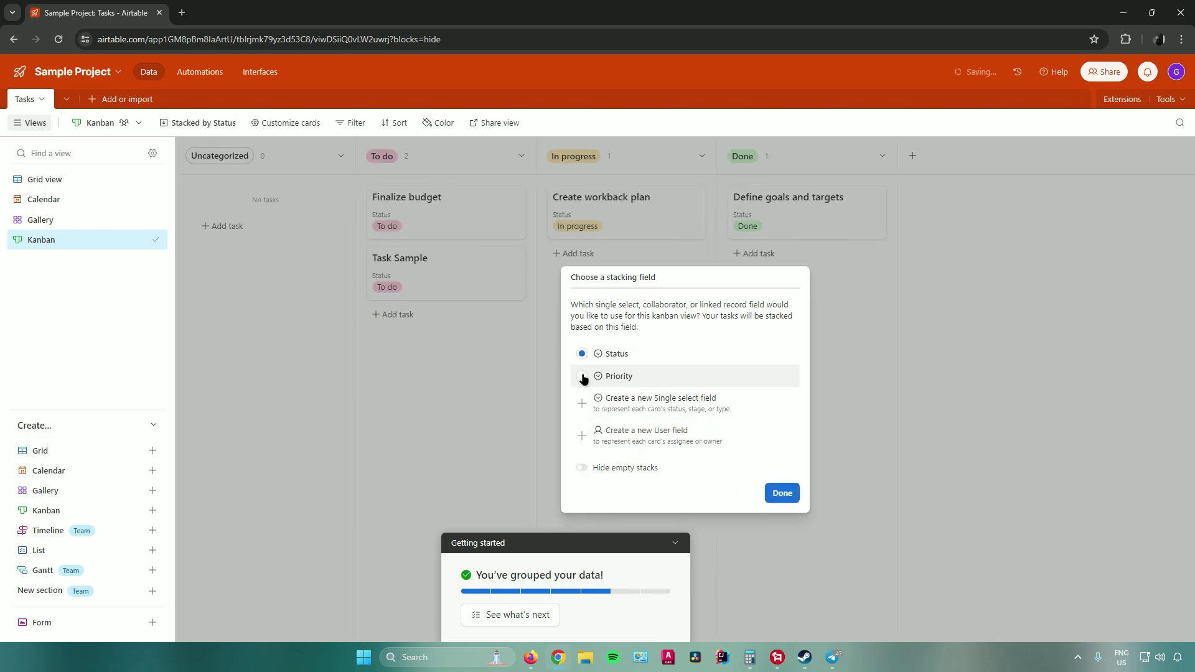
left_click(782, 493)
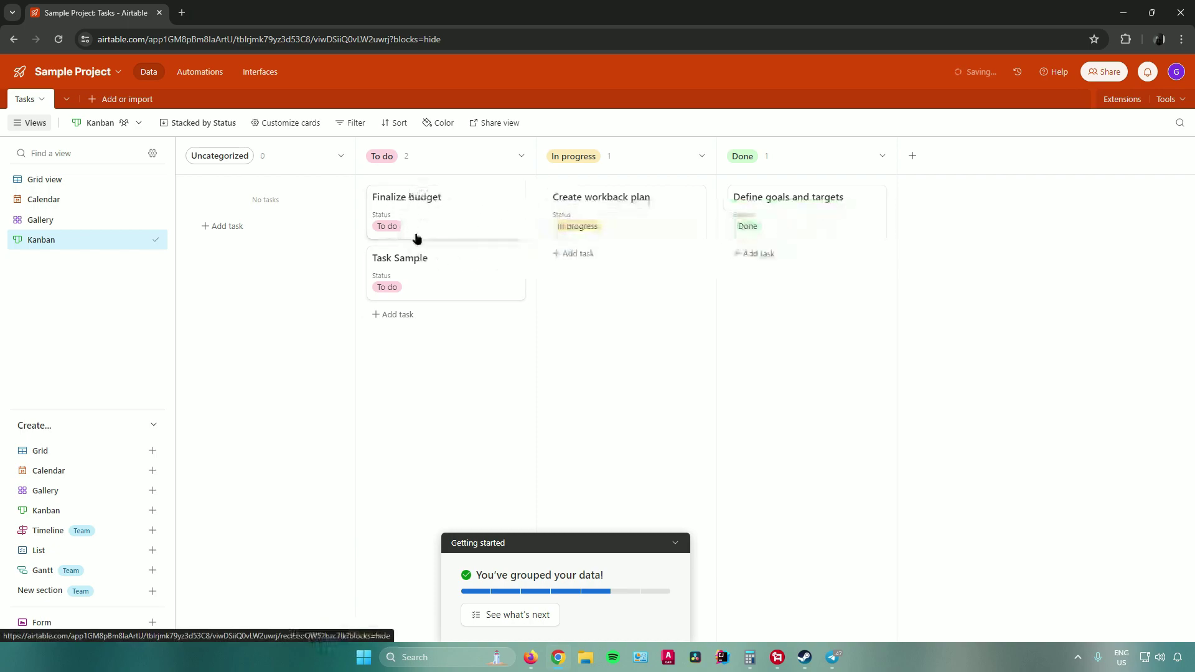
left_click(152, 550)
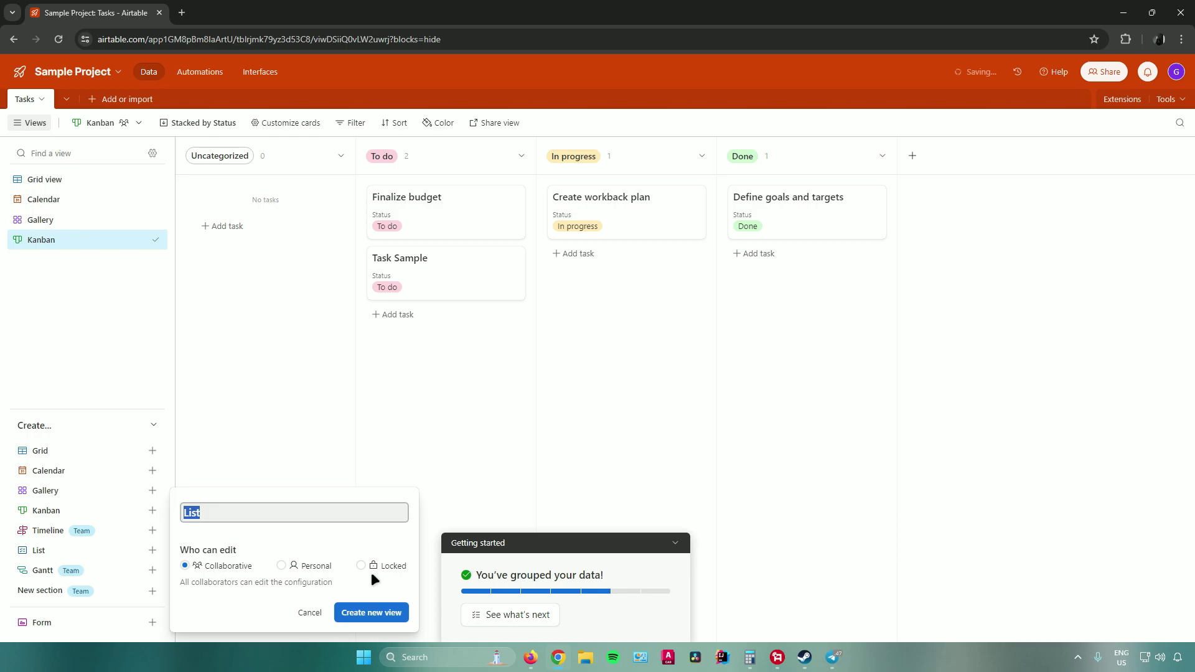
left_click(370, 612)
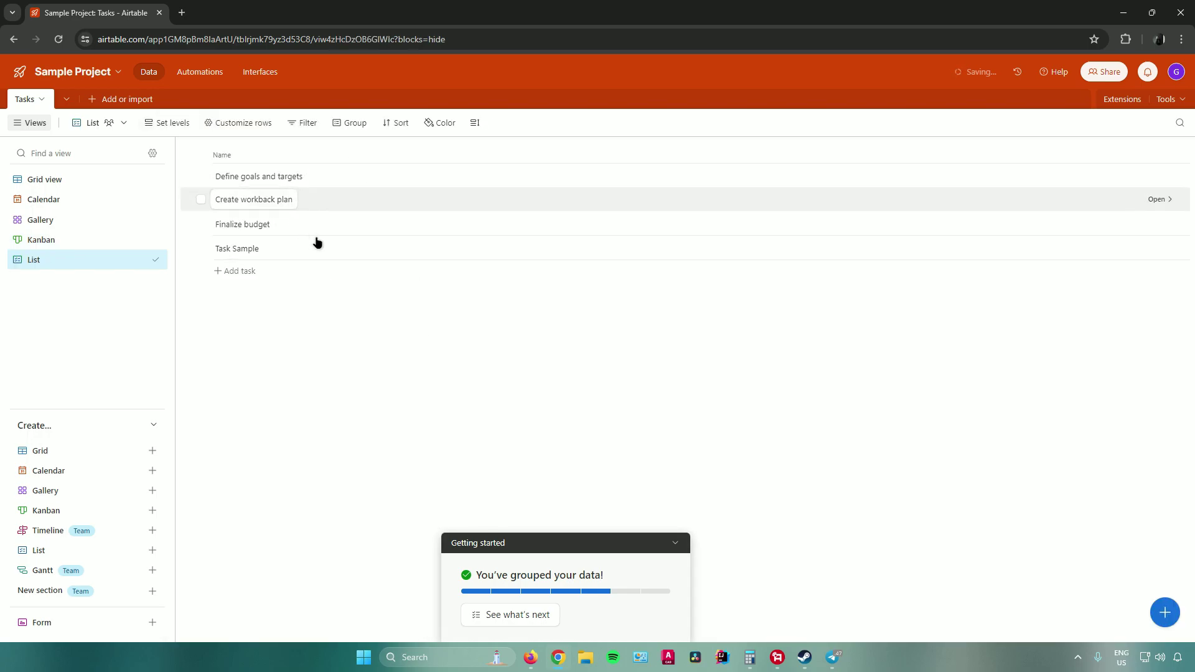
Step: Look through the Calendar, Kanban, Gallery and List views of the tasks, ending on the Grid view
left_click(65, 180)
left_click(64, 200)
left_click(79, 237)
left_click(77, 222)
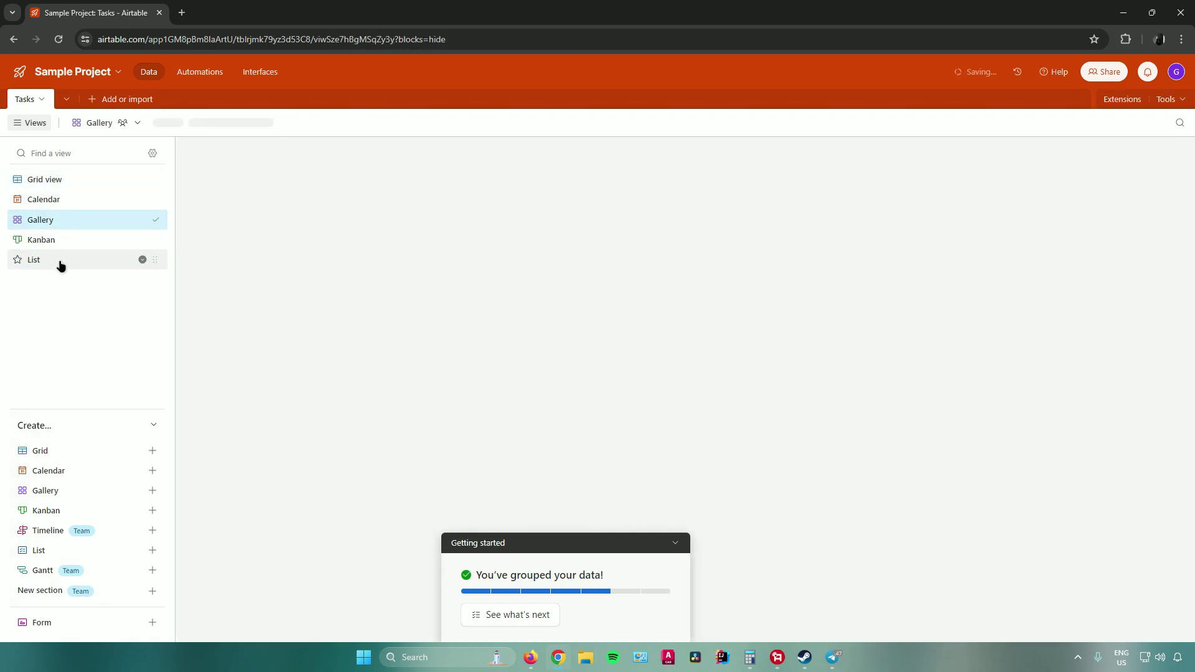
left_click(60, 261)
left_click(70, 182)
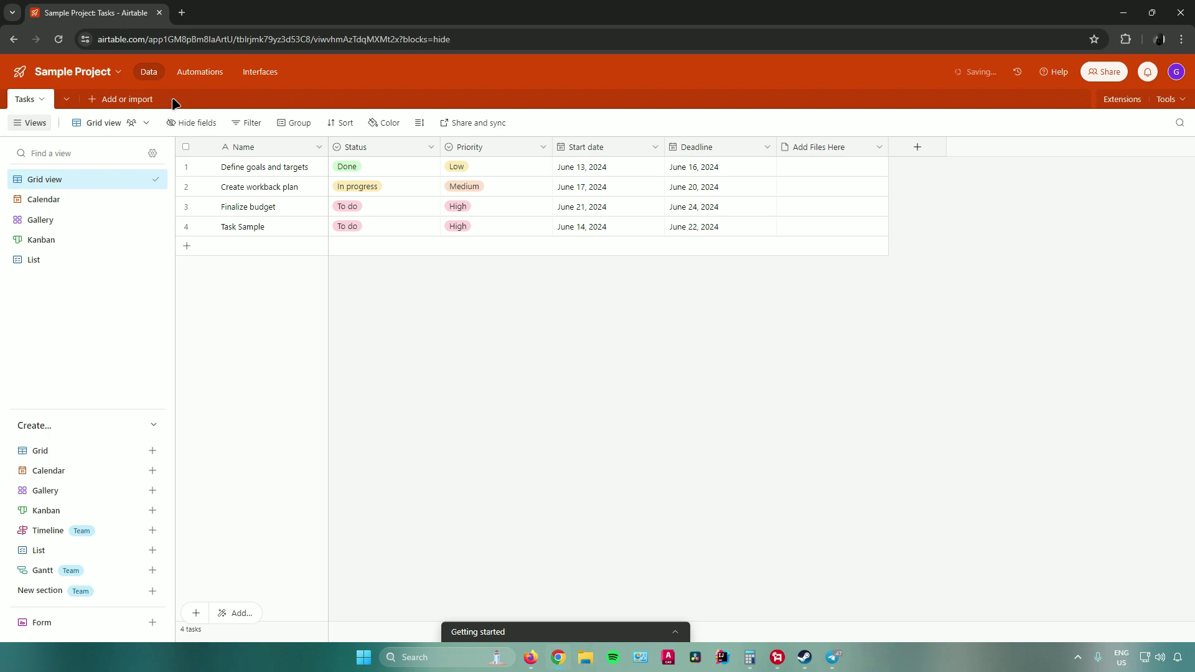
Step: Examine the sources for adding or importing tables and the Automations and Interfaces pages, returning to the Tasks grid
left_click(119, 101)
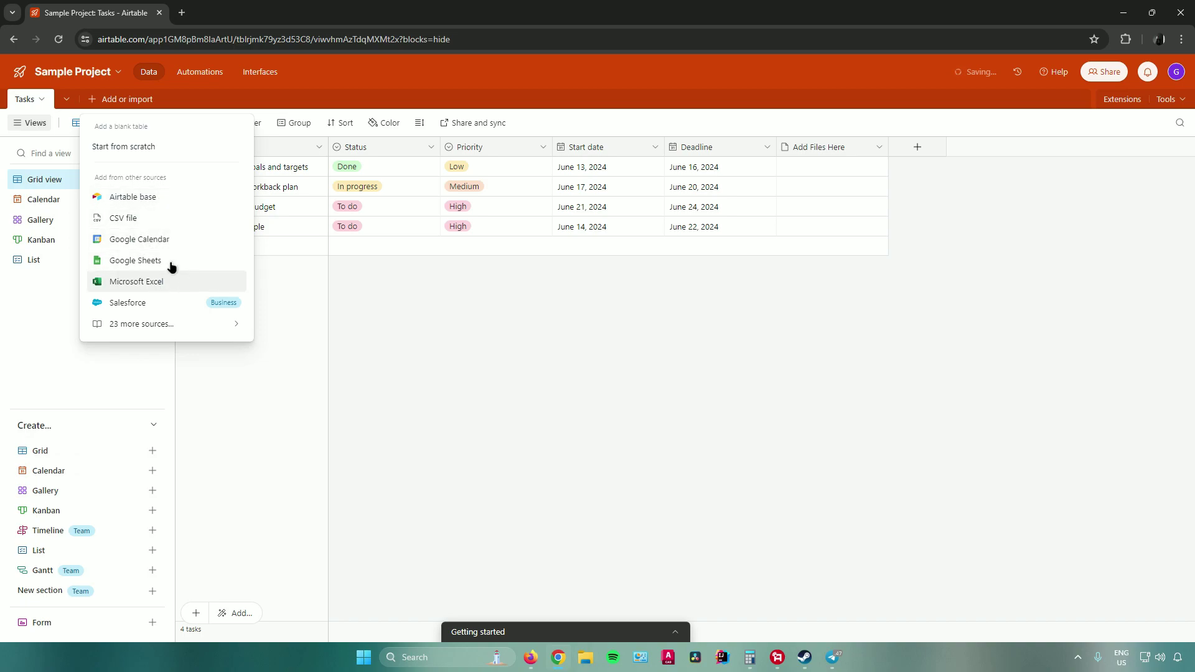
left_click(198, 74)
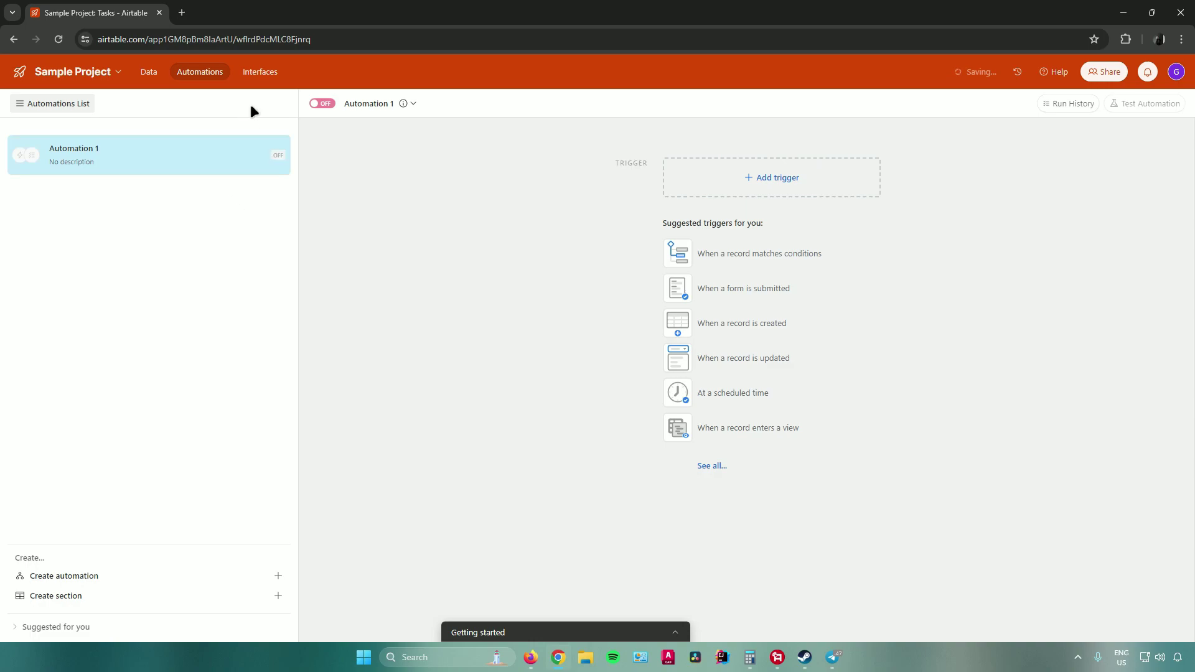
left_click(260, 73)
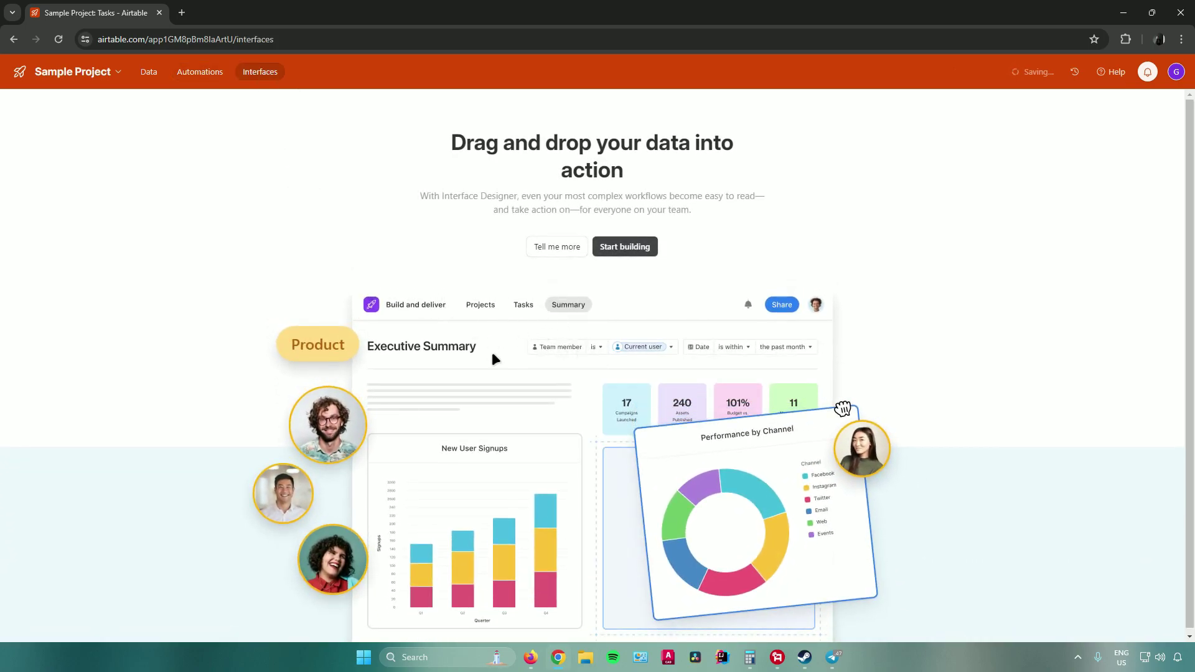
scroll(489, 349, "down", 1)
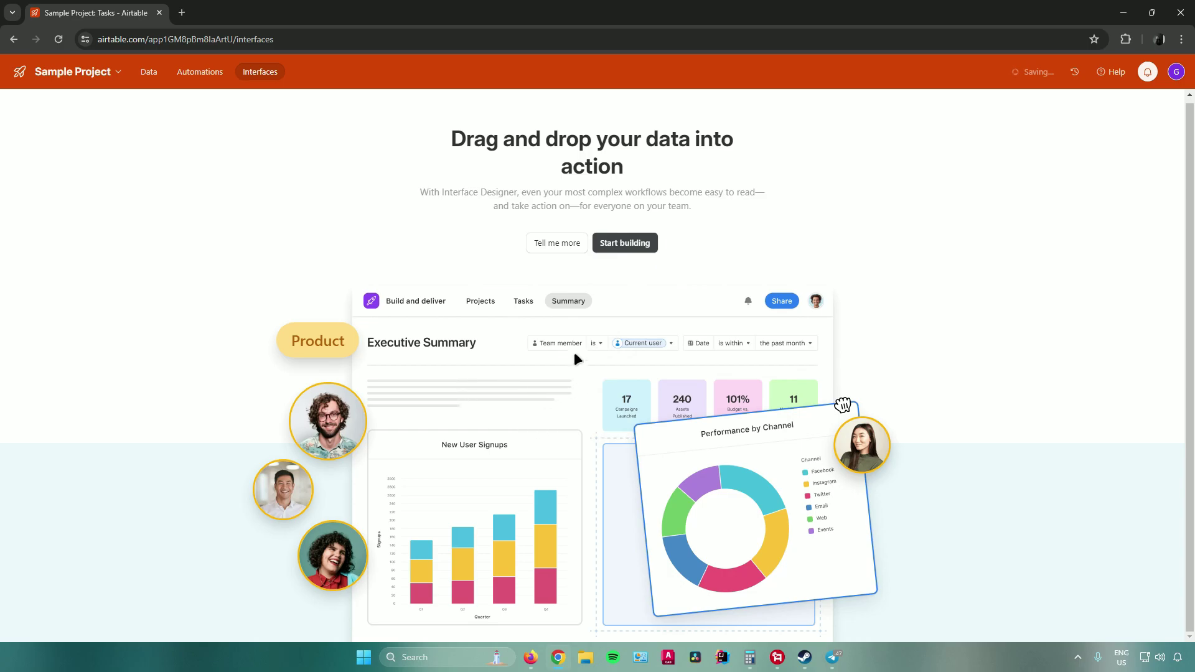
left_click(149, 72)
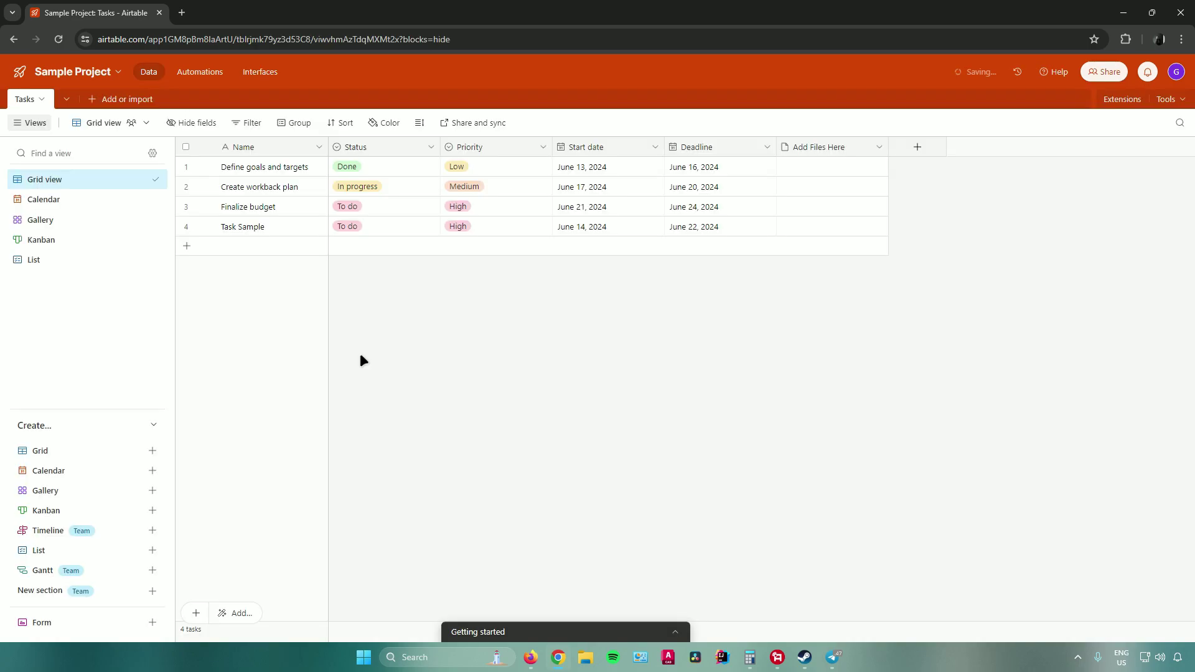